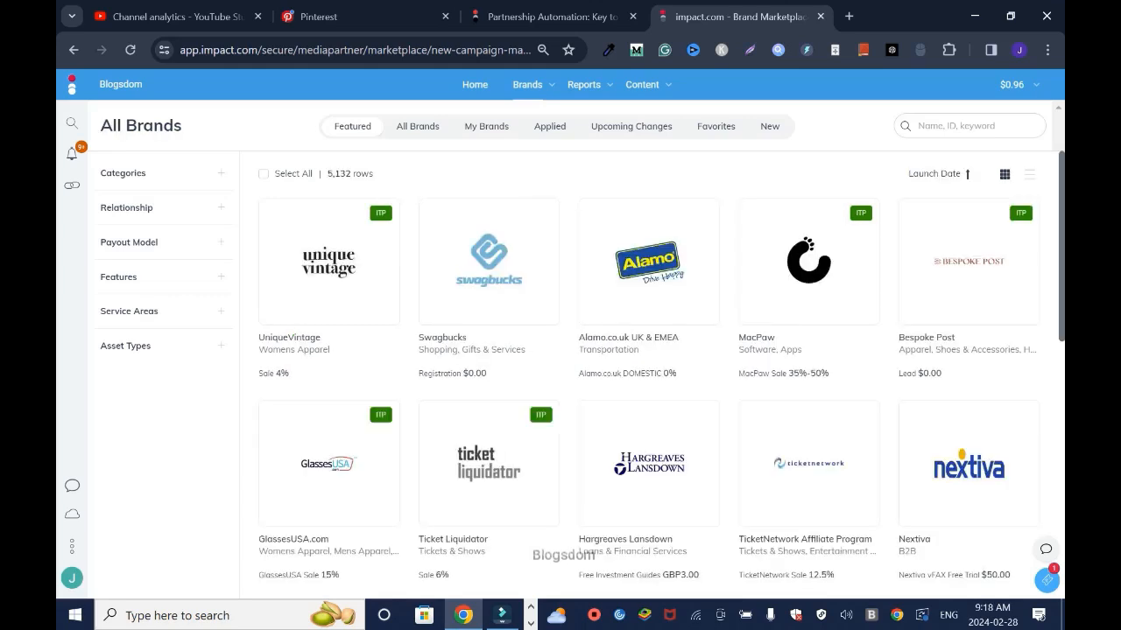
Step: Search for nike, open the Nike Strength brand and review its Details and Promote information, closing it when done
left_click(71, 124)
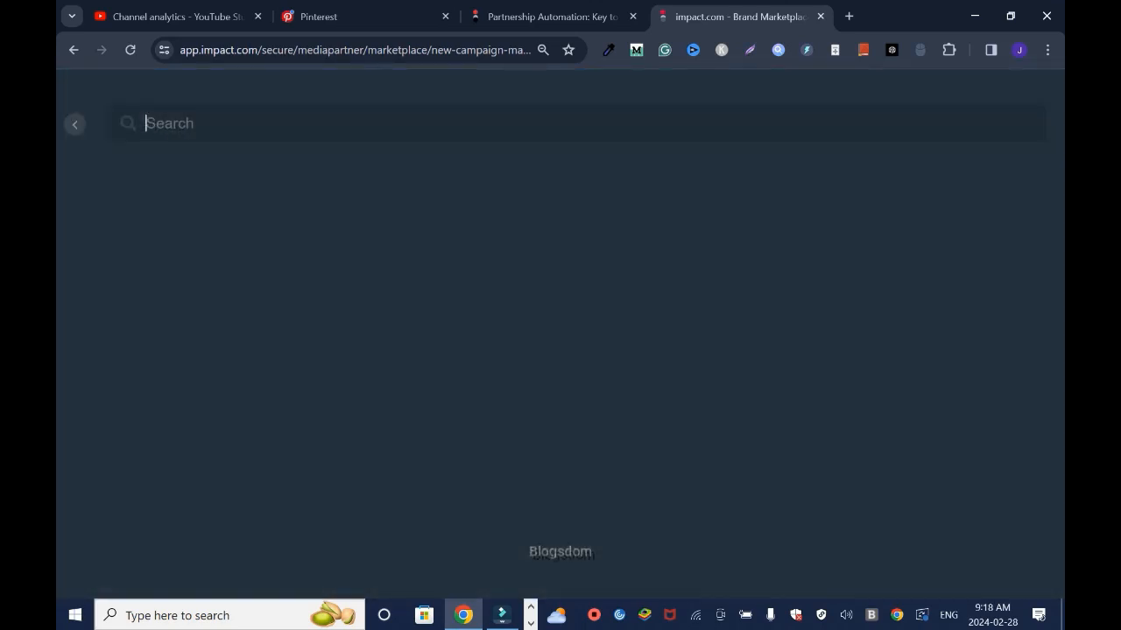
type("nike")
left_click(179, 213)
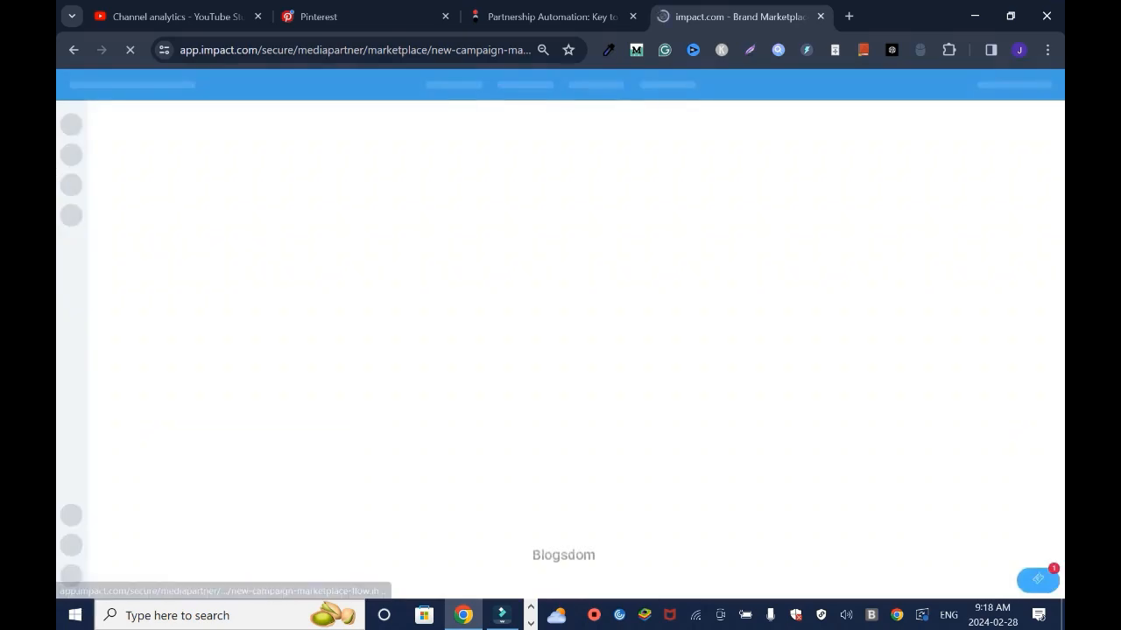
left_click(941, 150)
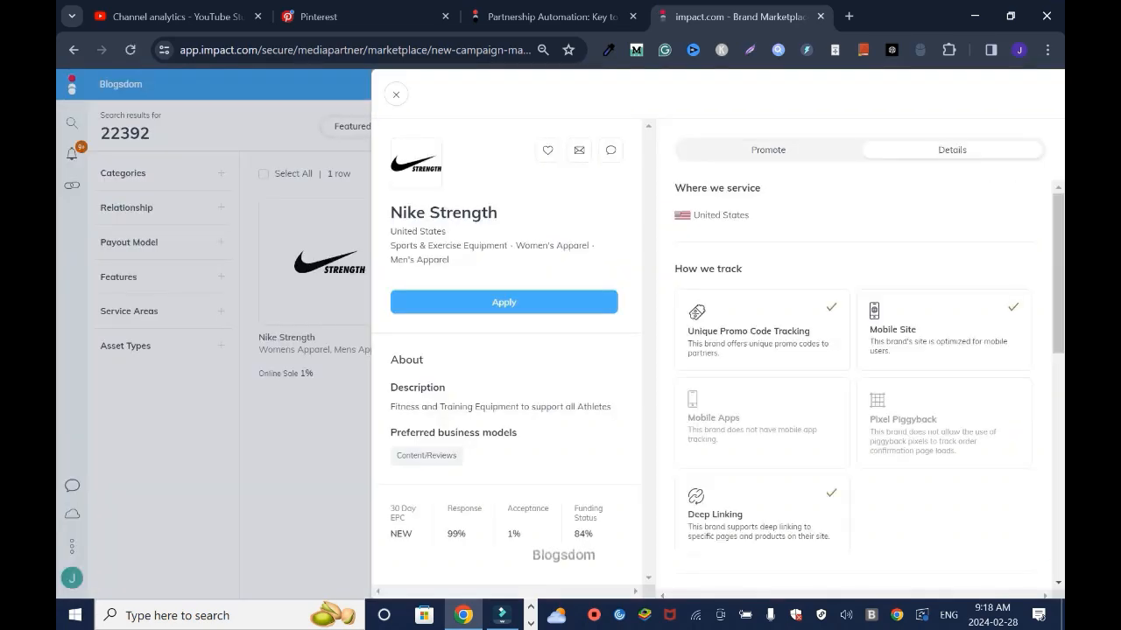
left_click(785, 150)
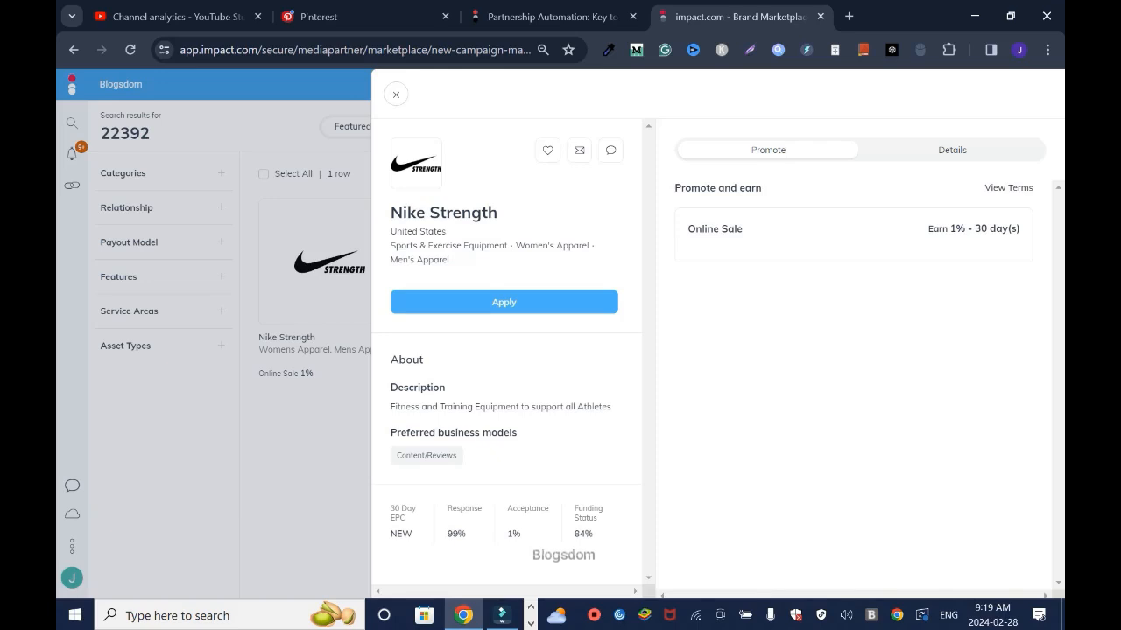
left_click(396, 93)
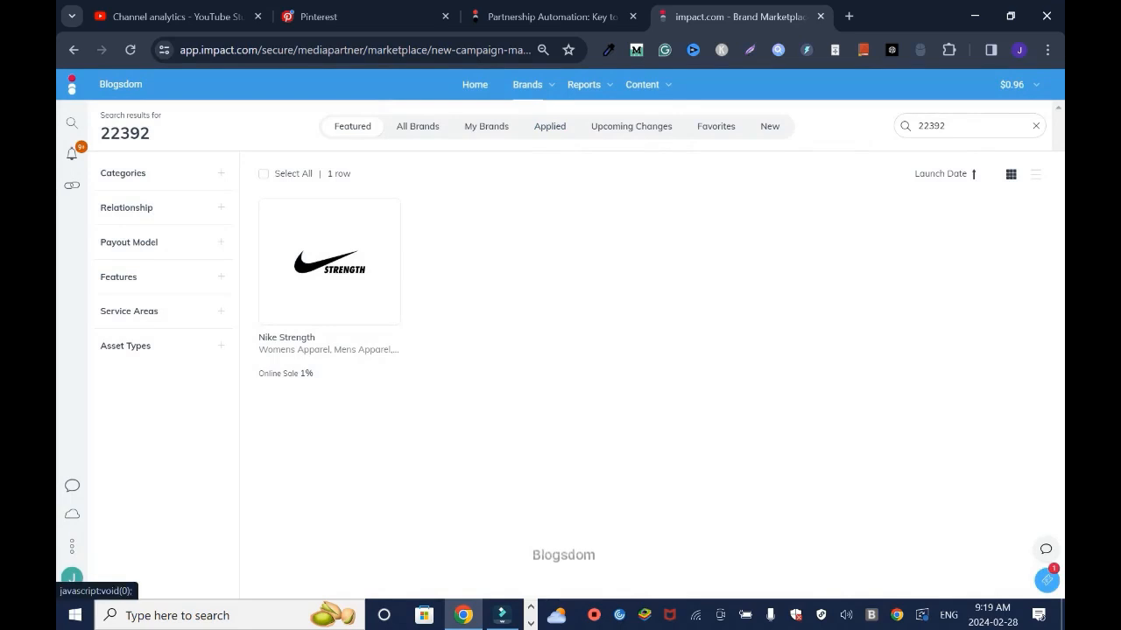
Step: From the My Brands list, view Namecheap's link creation form and open the brand's assets
mouse_move(527, 84)
left_click(539, 133)
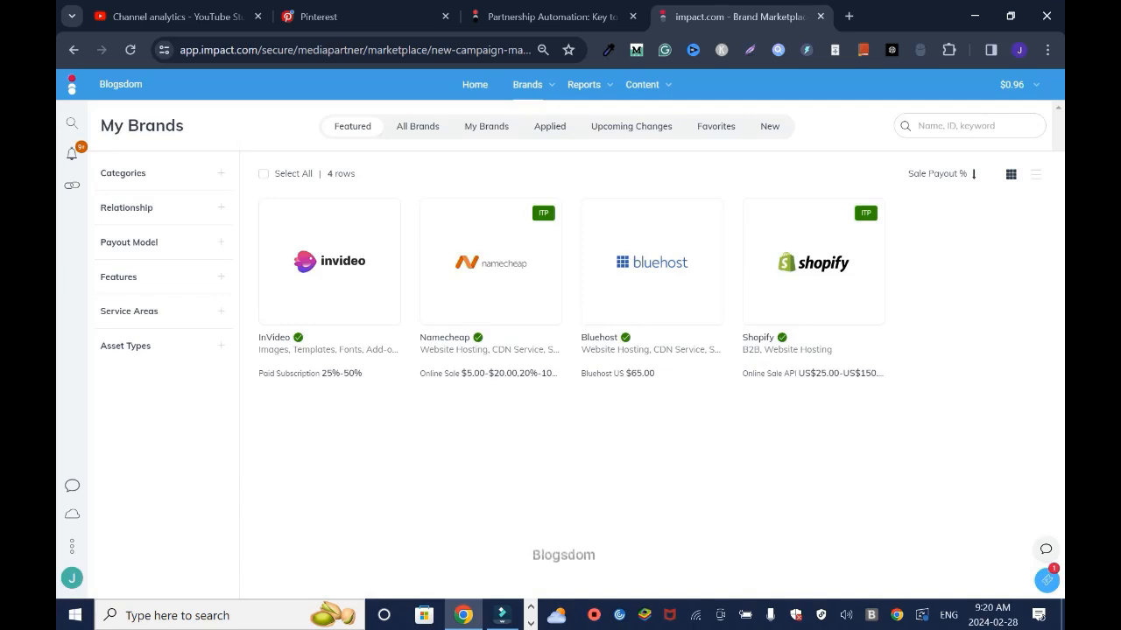
mouse_move(490, 280)
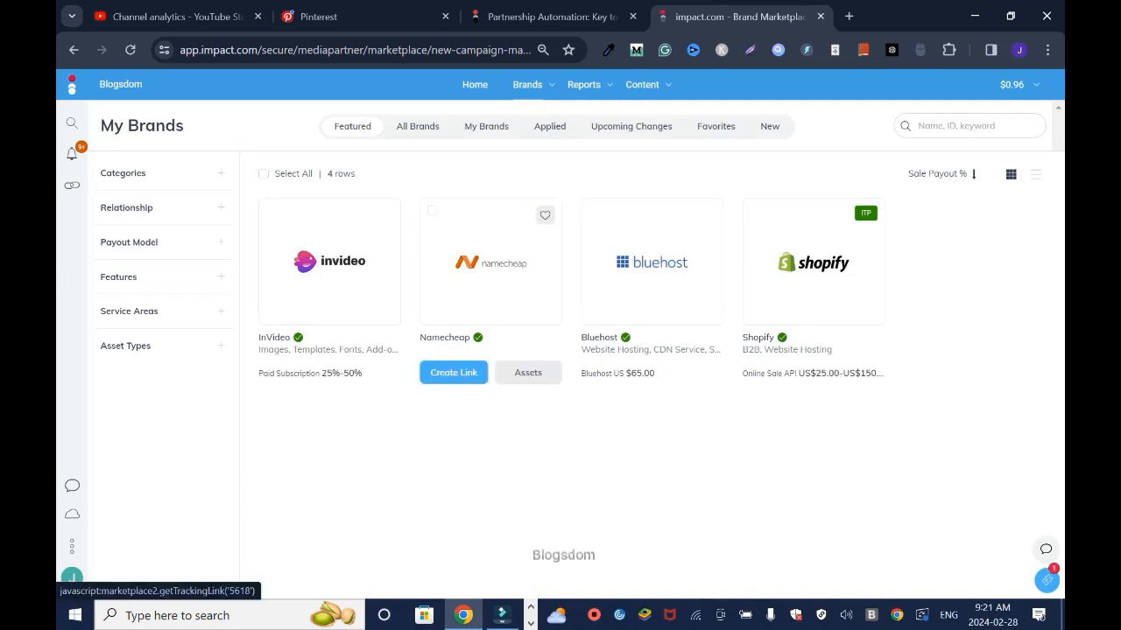
left_click(454, 372)
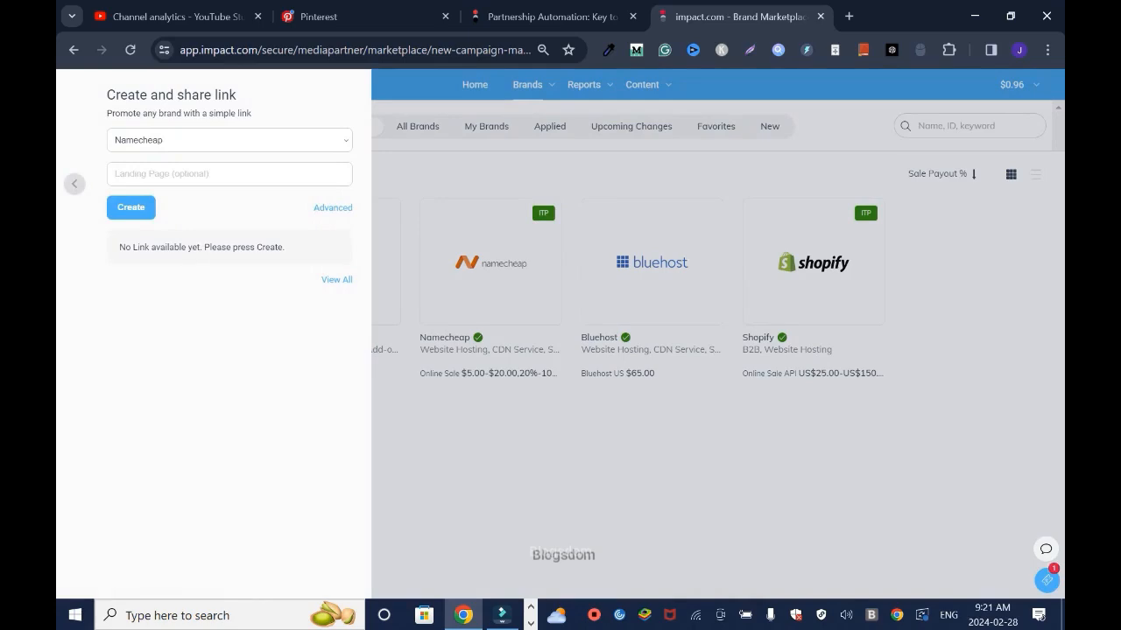
left_click(529, 372)
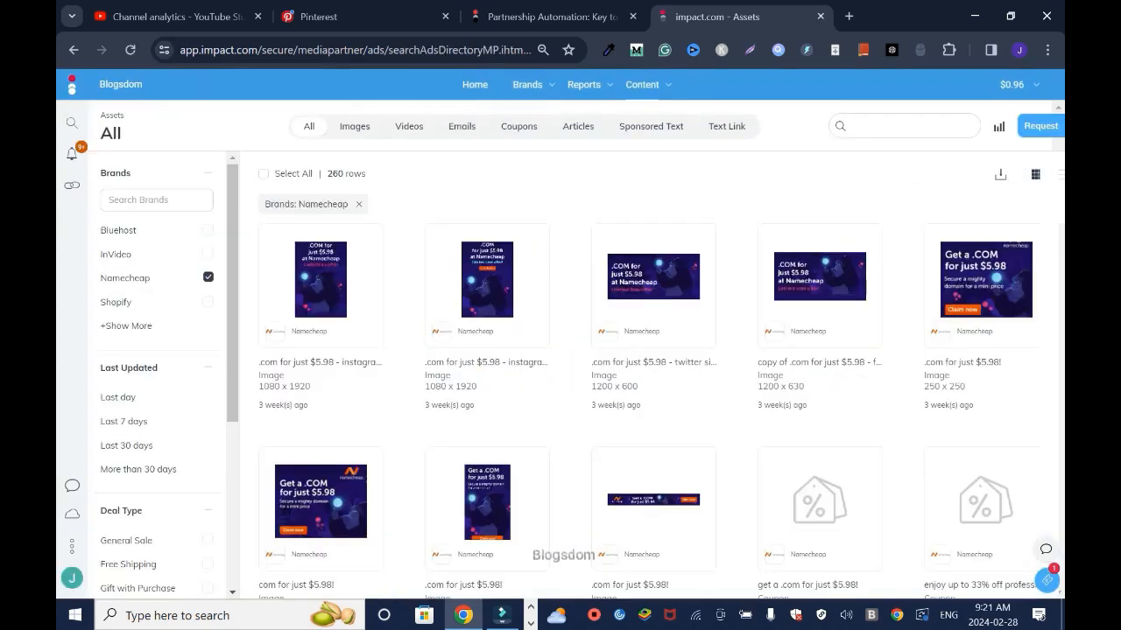
Step: Browse Namecheap's assets and inspect the 728 x 90 ".COM for just $5.98!" image banner's details
scroll(661, 376, "down", 10)
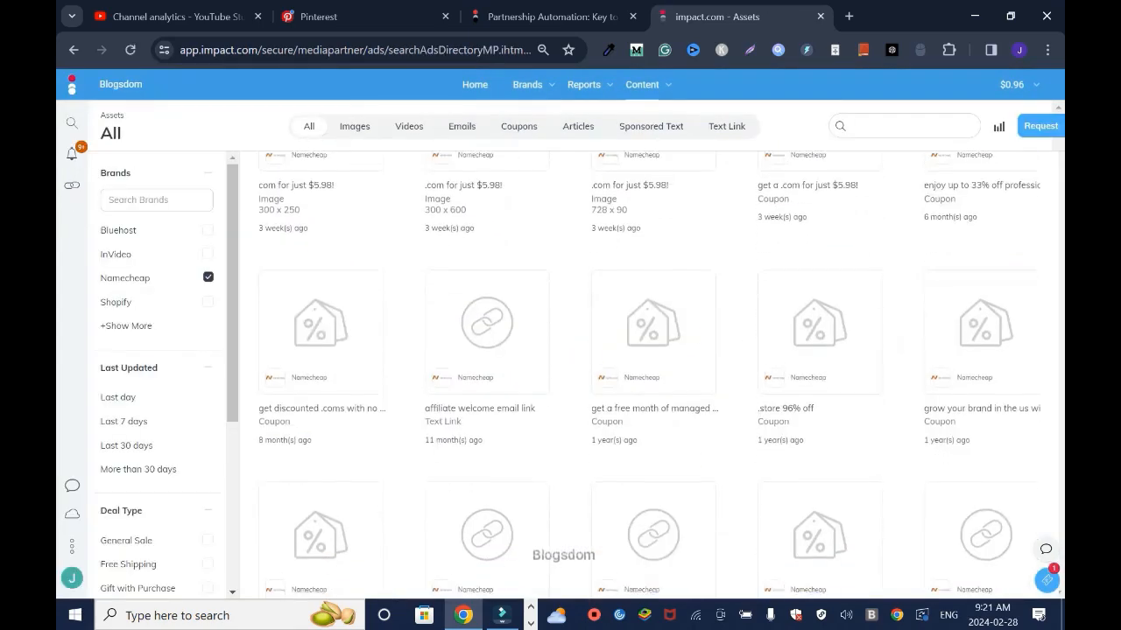
scroll(650, 373, "down", 10)
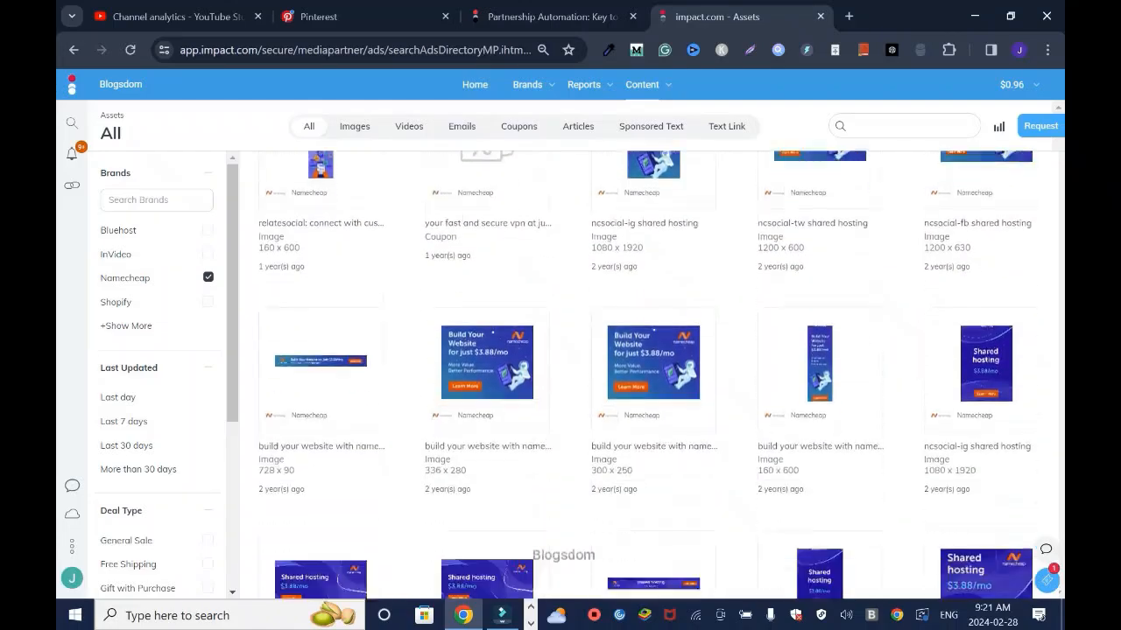
scroll(648, 377, "up", 10)
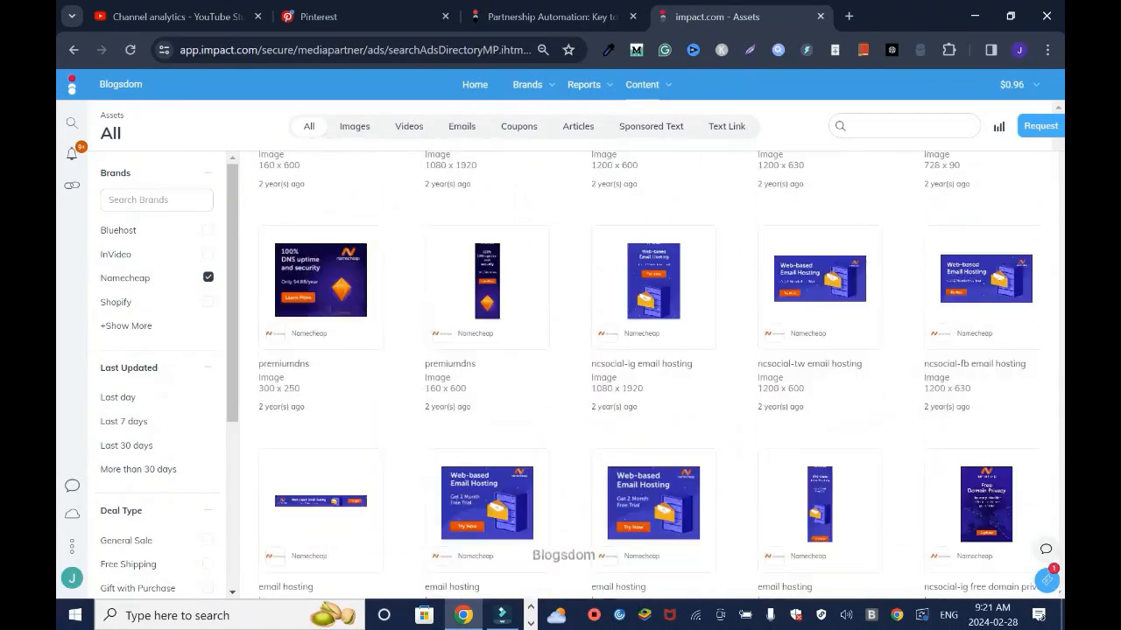
scroll(648, 376, "up", 5)
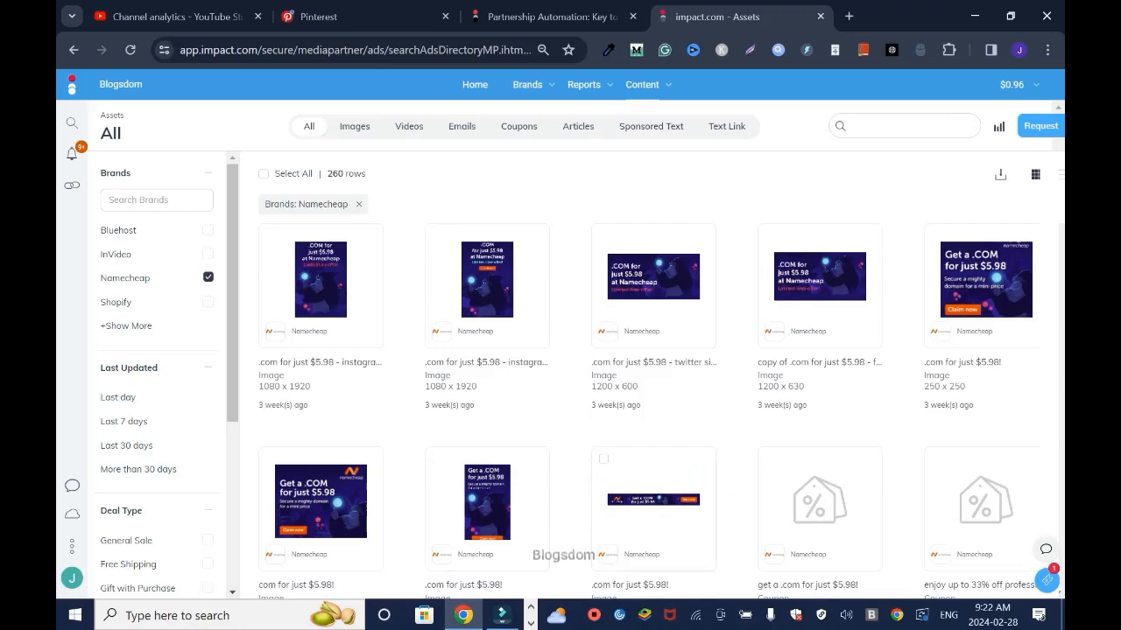
left_click(653, 499)
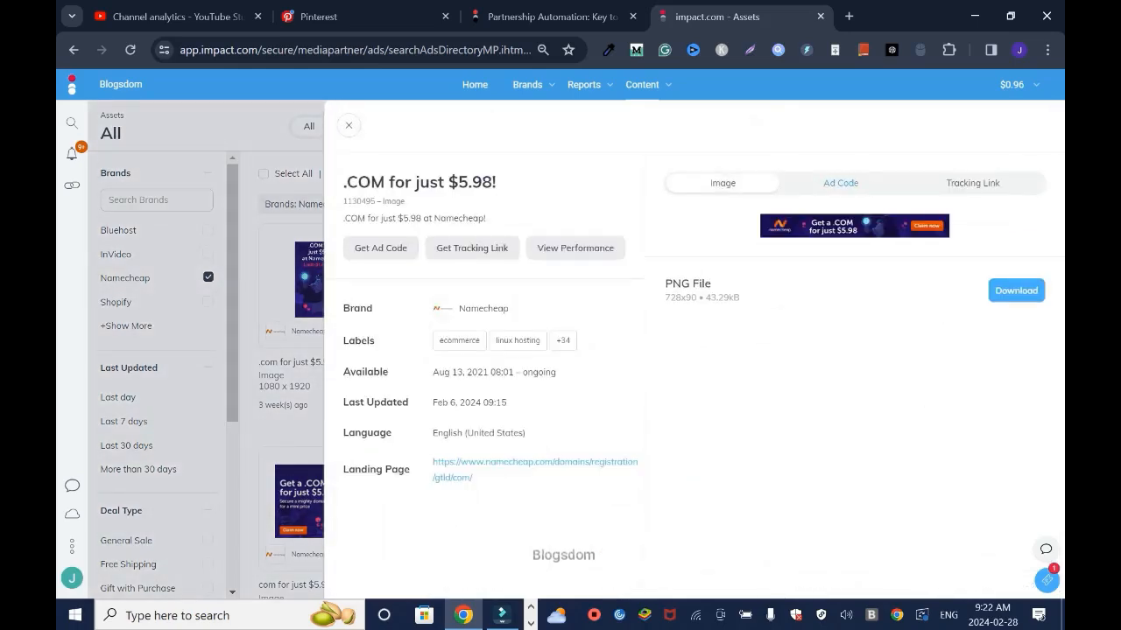
left_click(347, 125)
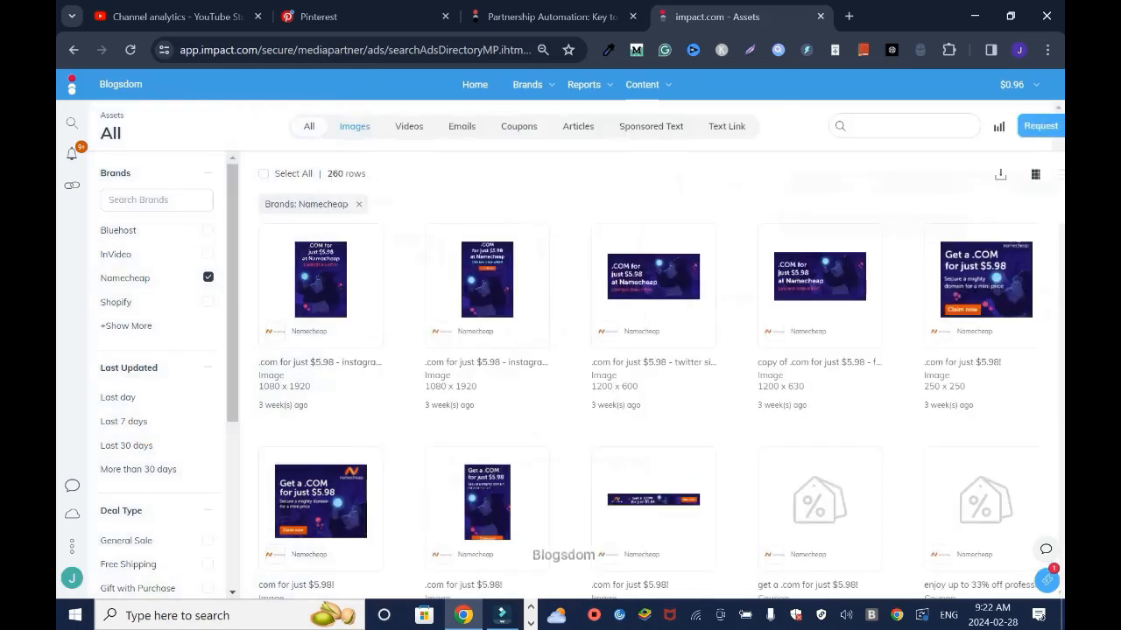
Step: Filter the Namecheap assets to text links and copy the tracking link of the "Popular Domains for just 99 Cents" asset
left_click(727, 126)
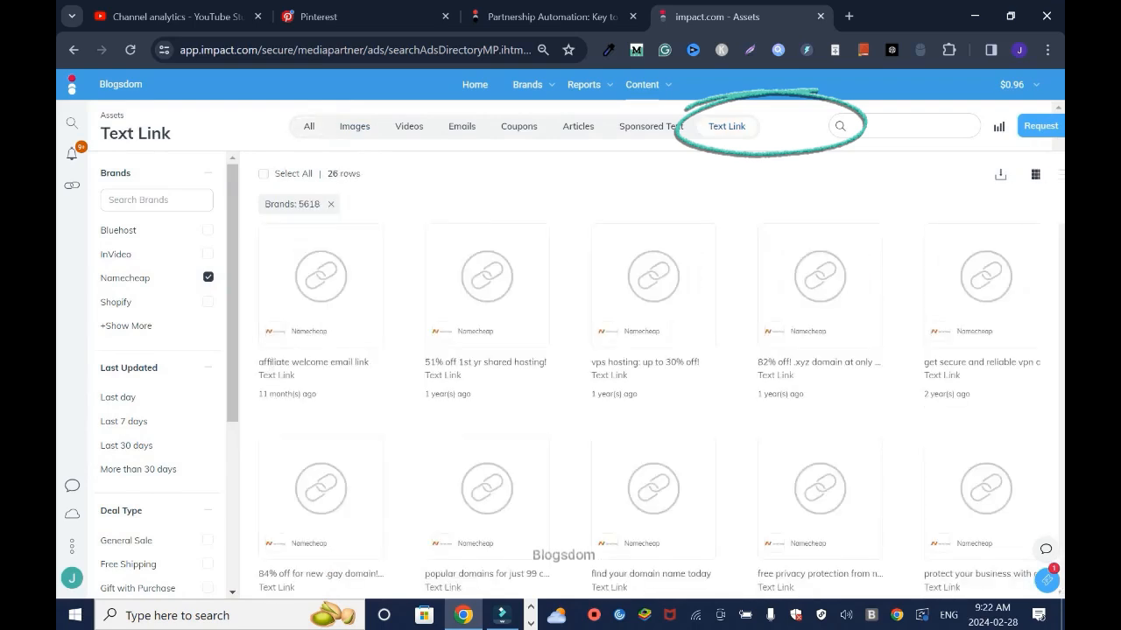
key("ctrl+t")
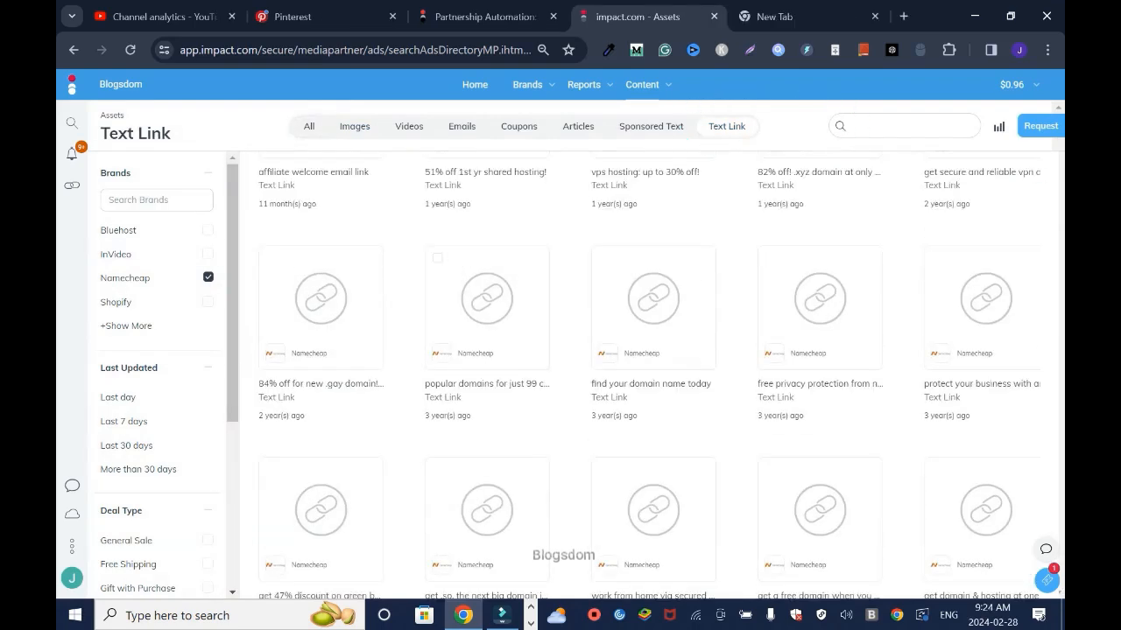
left_click(486, 384)
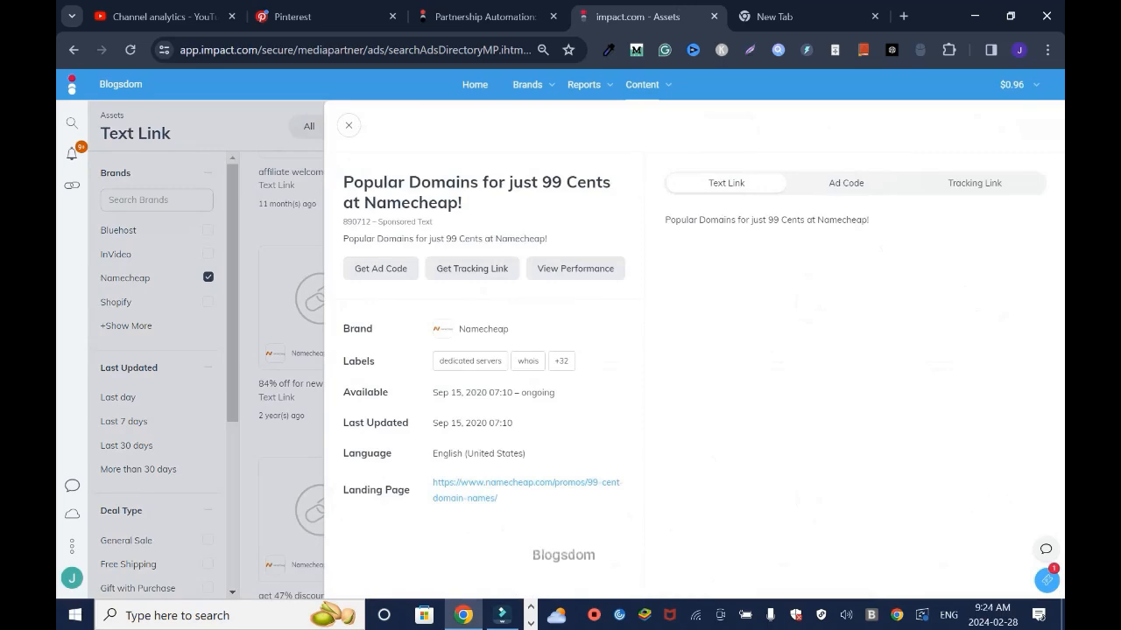
left_click(975, 183)
left_click(710, 254)
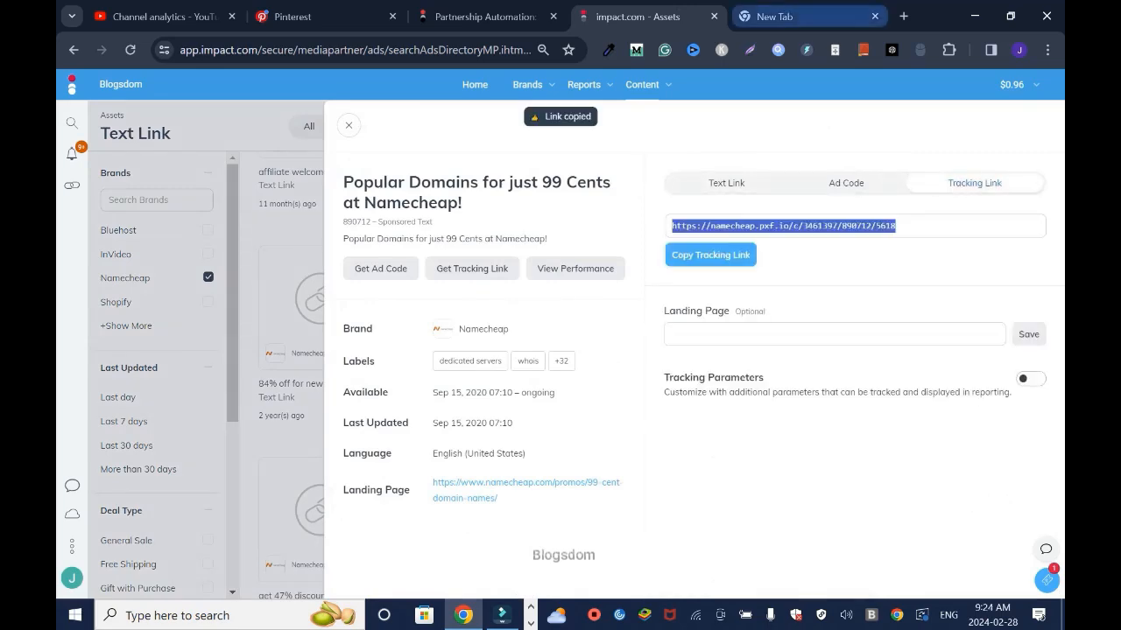
Step: Open the copied tracking link in a new browser tab and look through the landing page
left_click(774, 15)
key("ctrl+v")
key("Return")
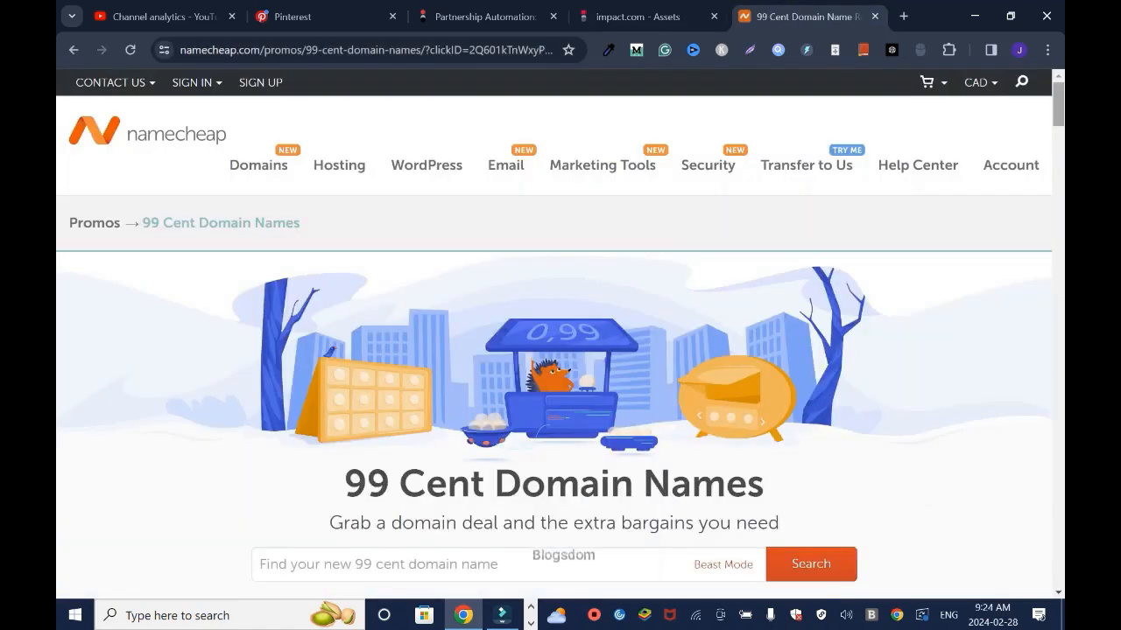
scroll(553, 333, "down", 9)
scroll(561, 332, "down", 10)
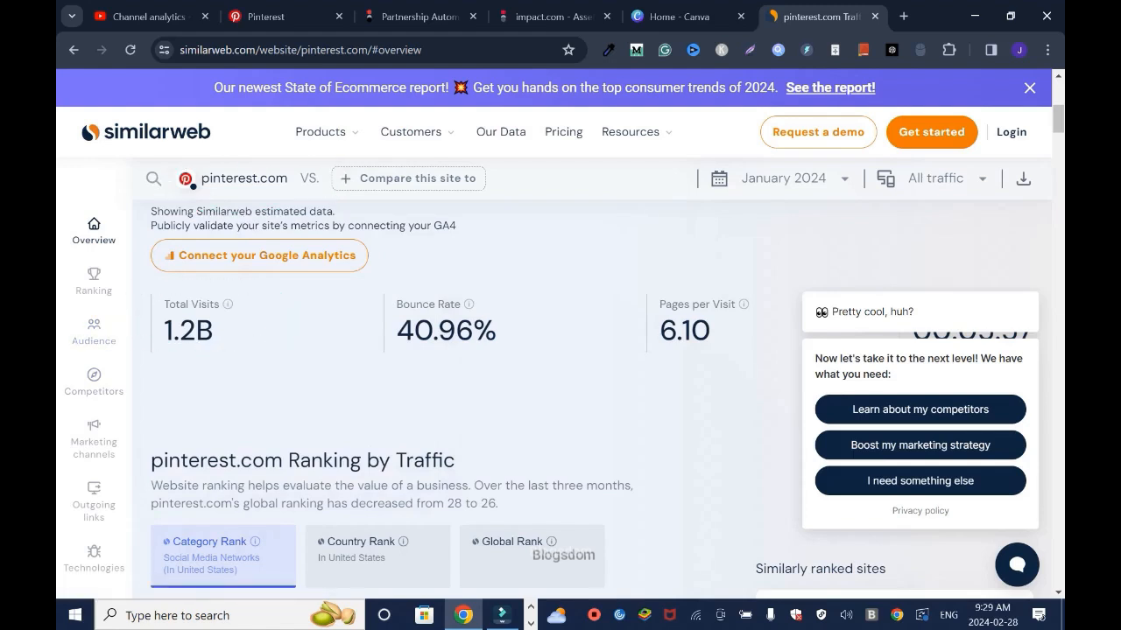
Step: Check pinterest.com's total visits on Similarweb, close that page and look through the Pinterest home feed
mouse_move(227, 303)
left_click(875, 16)
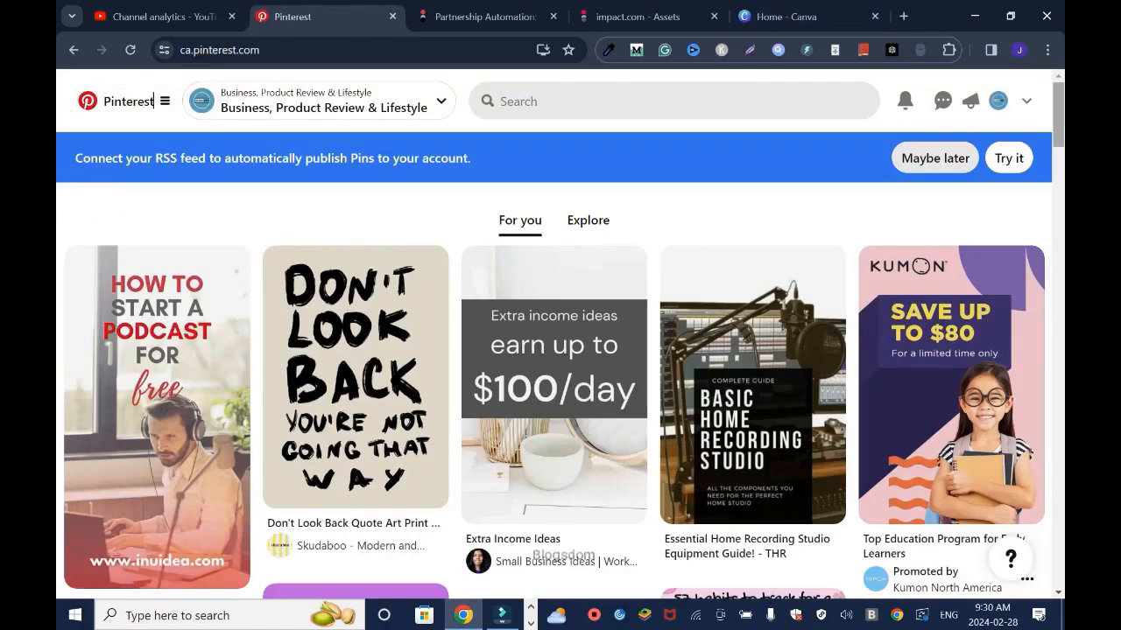
scroll(153, 101, "down", 20)
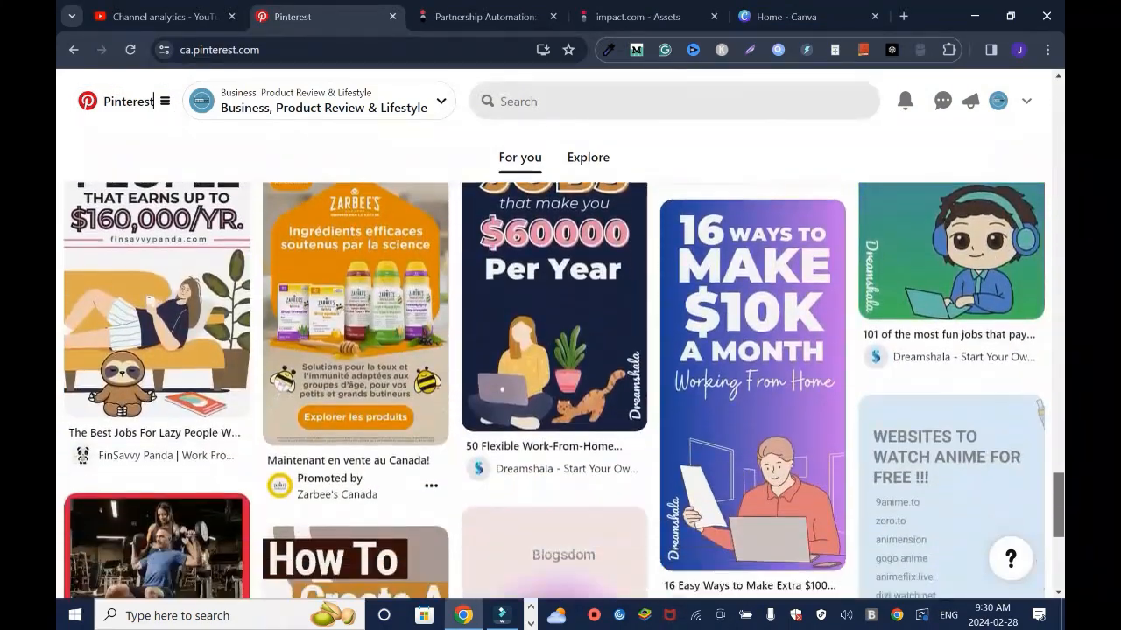
Step: Open Pinterest's creation page for a new organic Pin
left_click(153, 101)
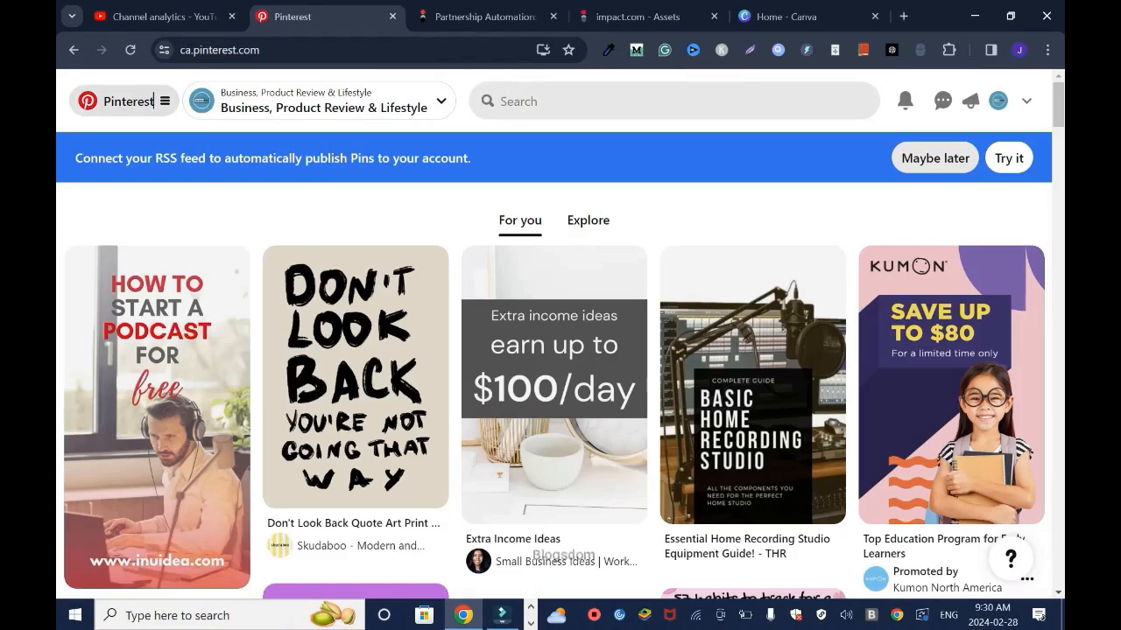
left_click(153, 101)
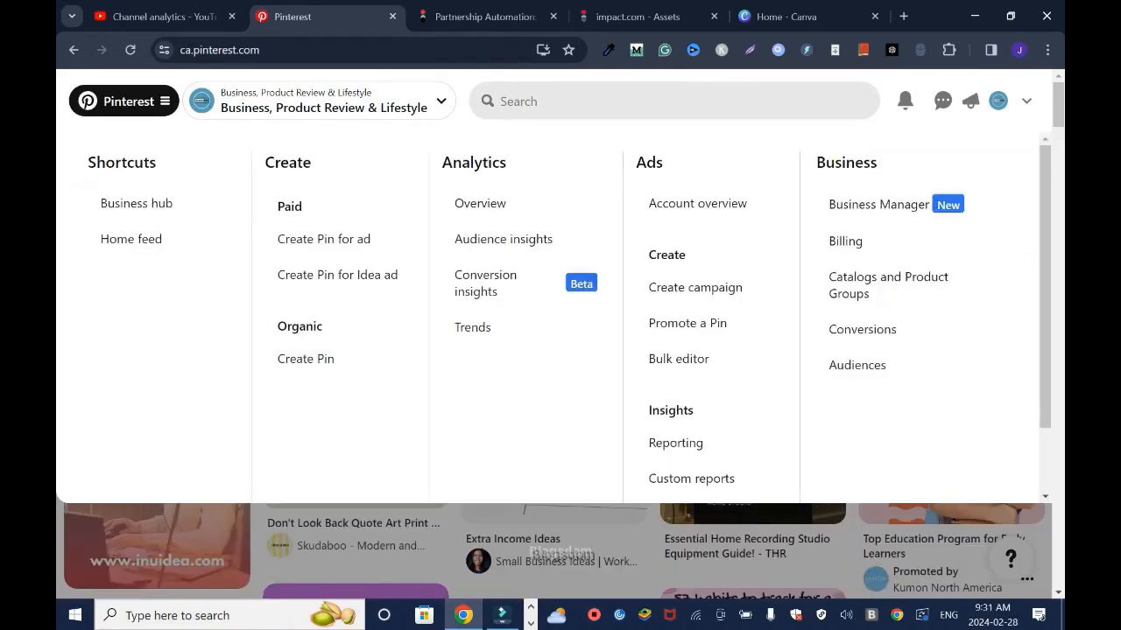
left_click(306, 358)
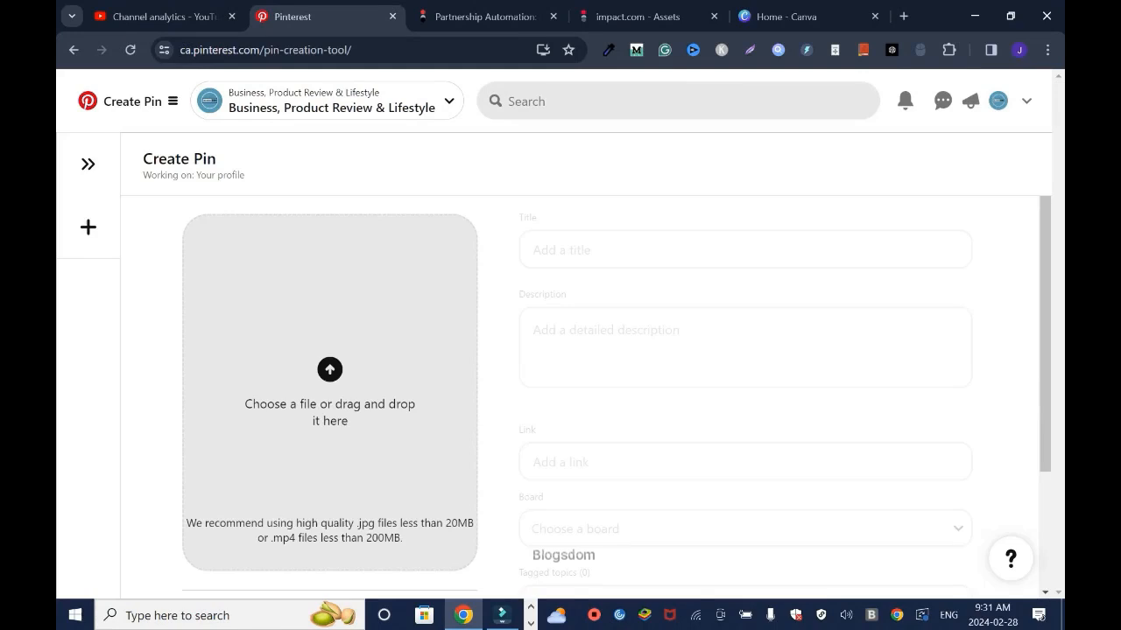
Step: Switch to YouTube Studio to view the "pinterest bu" video search results, and return to the Pinterest Create Pin page
left_click(164, 17)
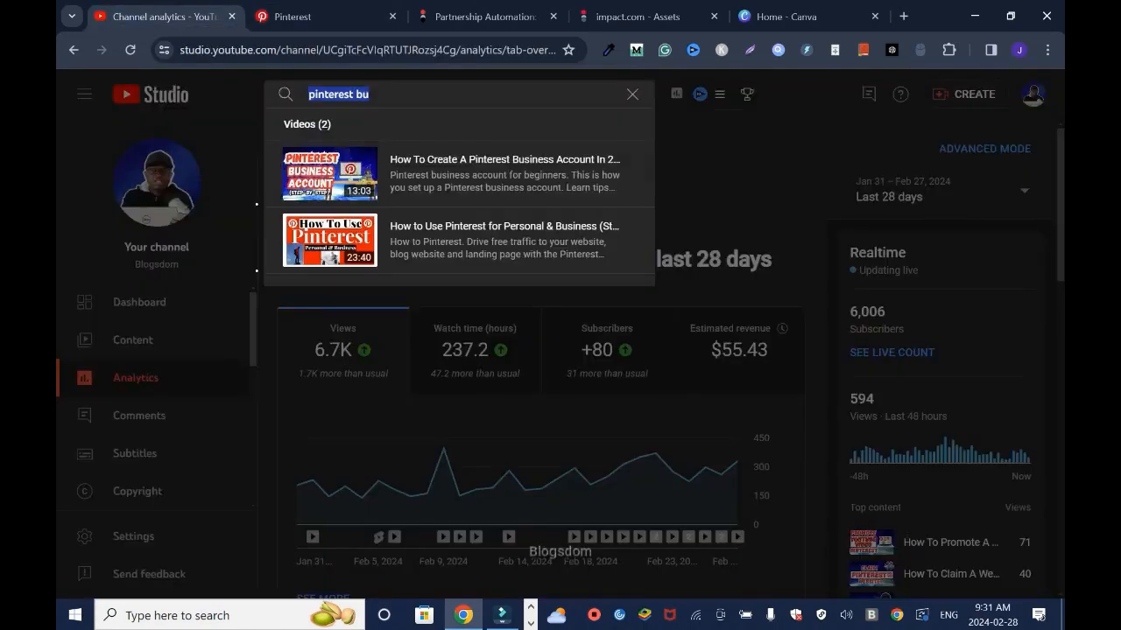
mouse_move(473, 171)
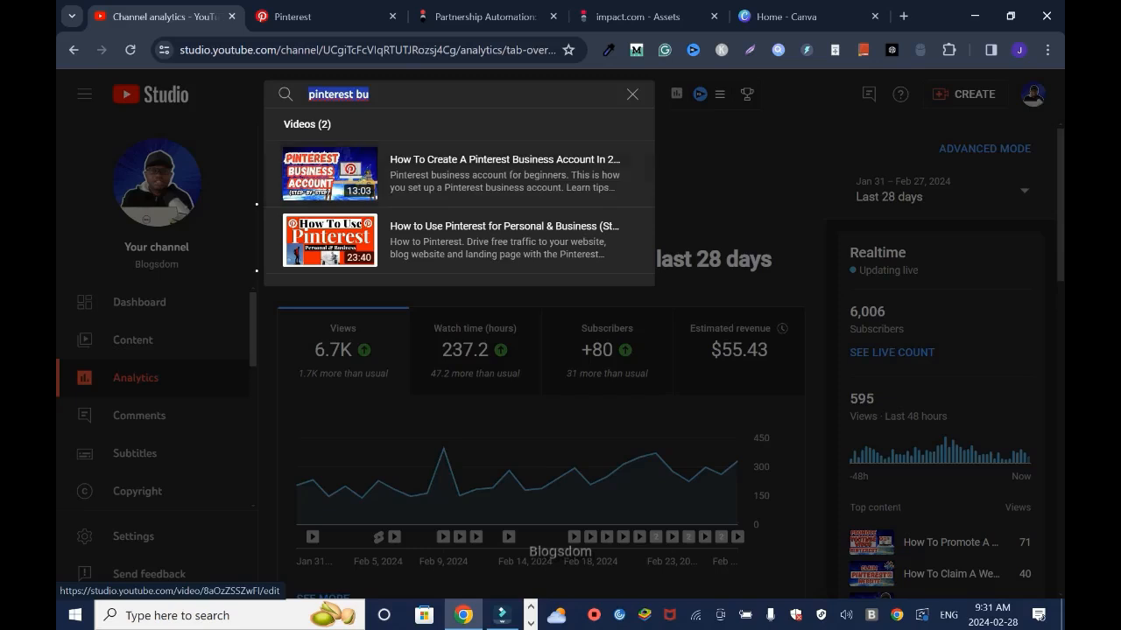
left_click(293, 16)
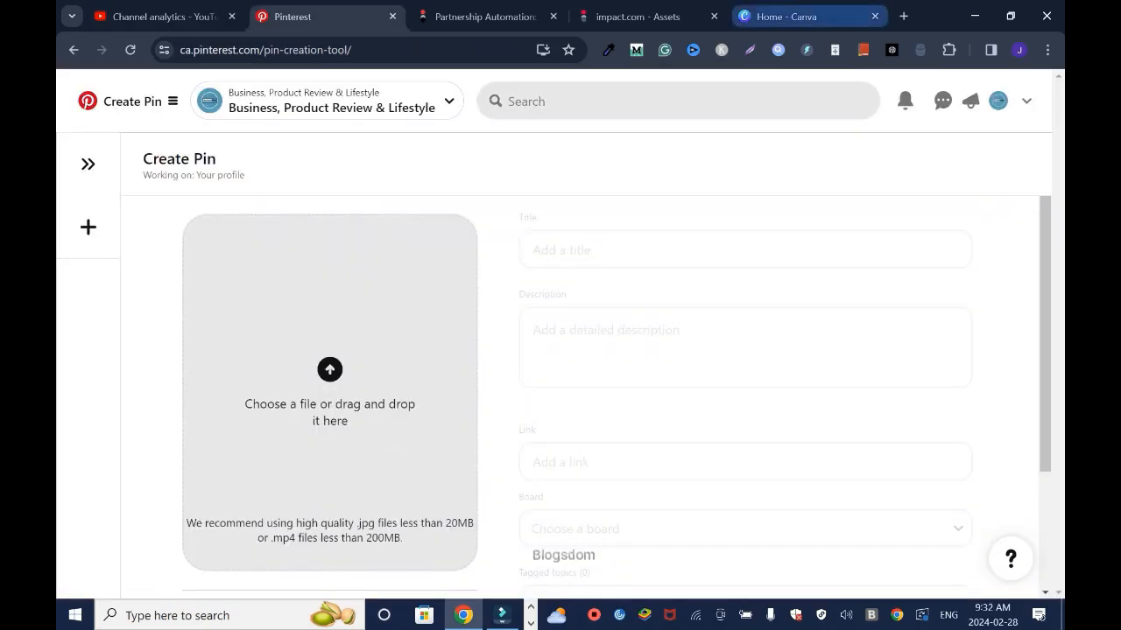
Step: Switch to Canva, find the Pinterest Pin (1000 × 1500 px) templates and create a blank design of that type
left_click(786, 17)
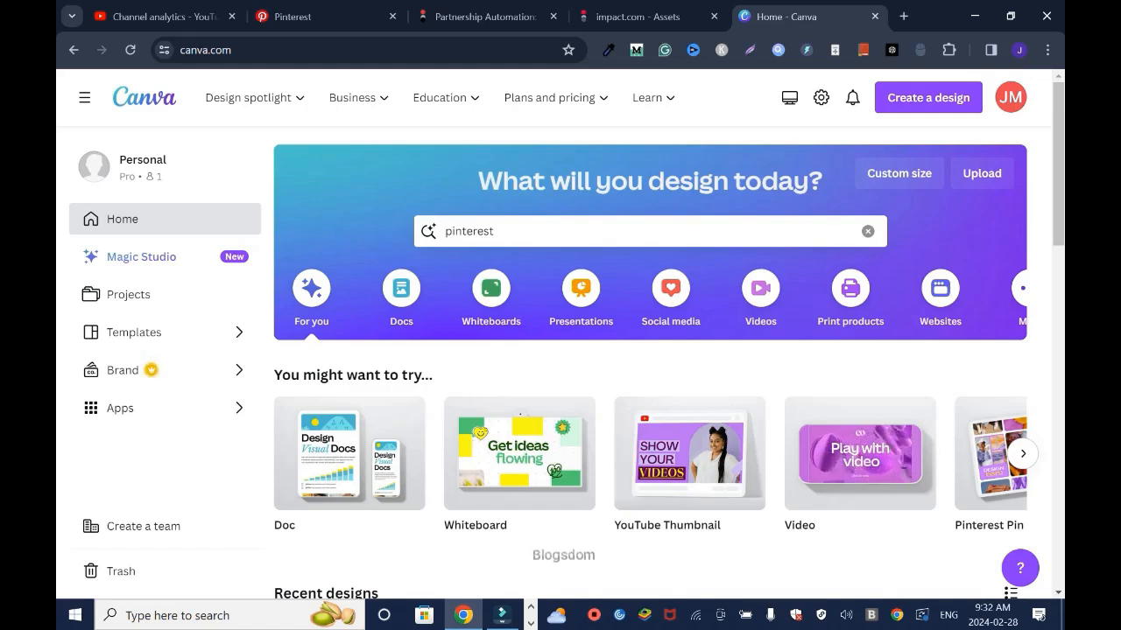
left_click(560, 231)
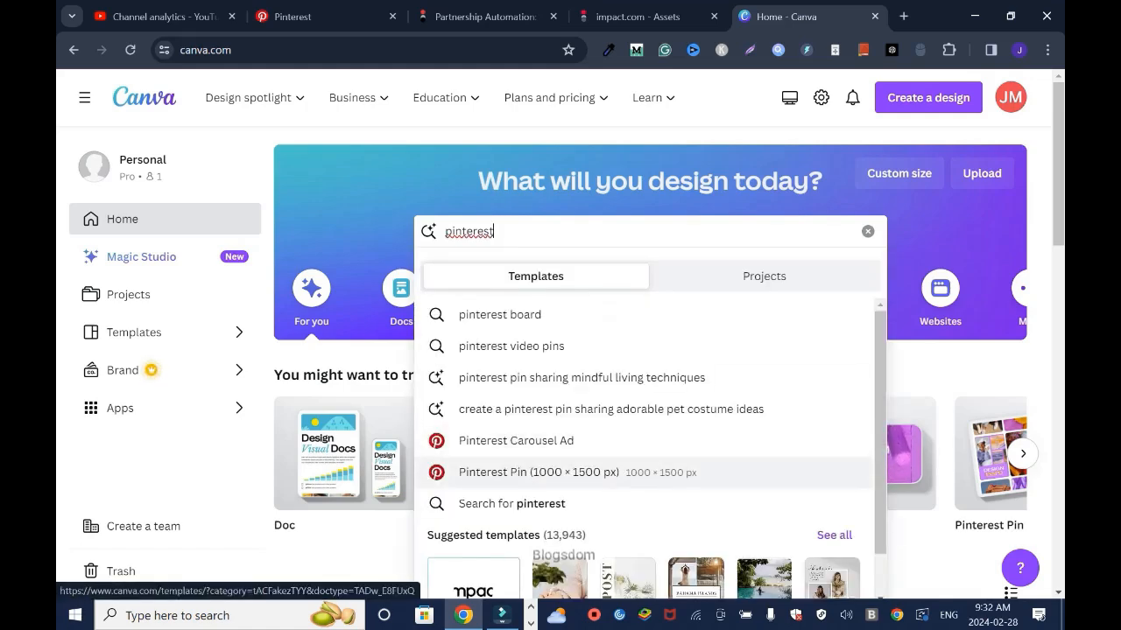
left_click(525, 472)
scroll(525, 472, "down", 3)
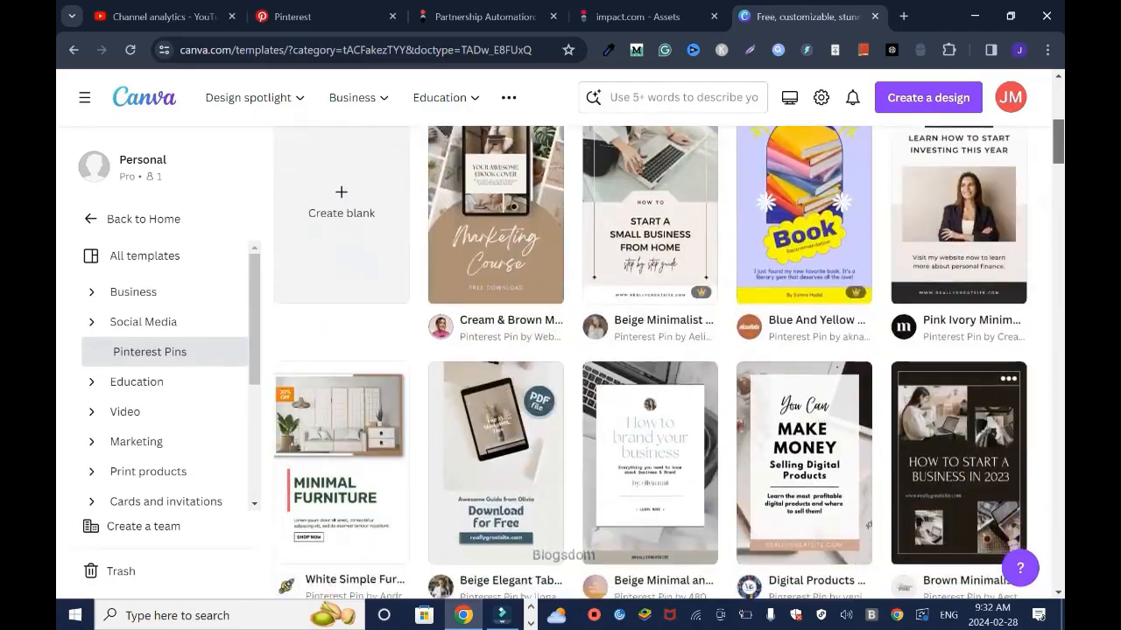
scroll(669, 359, "down", 10)
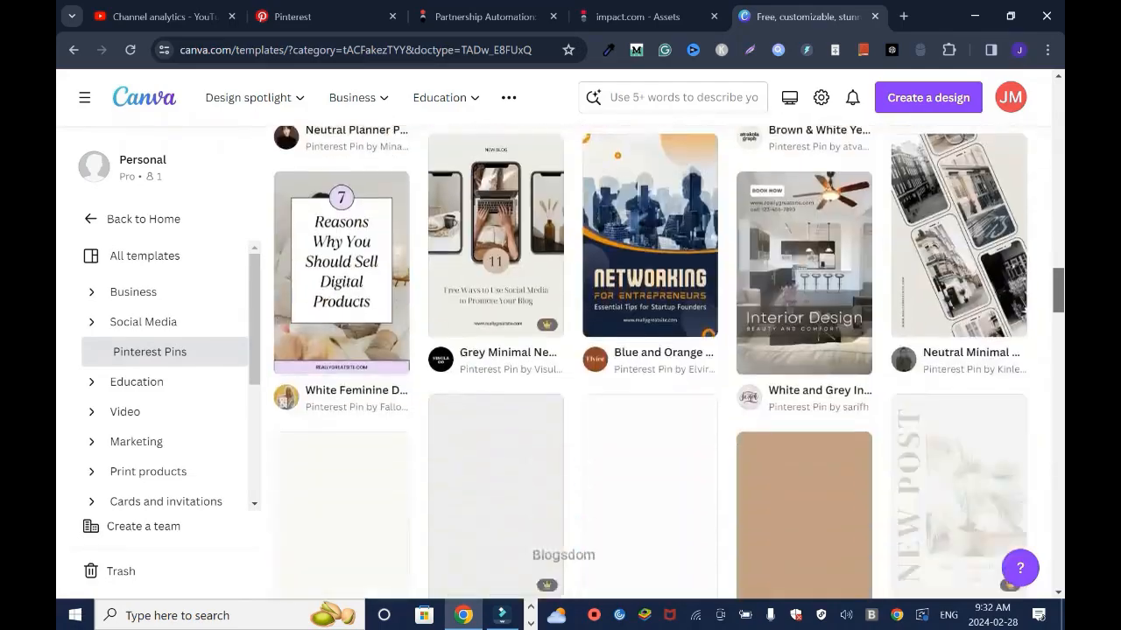
scroll(560, 359, "up", 10)
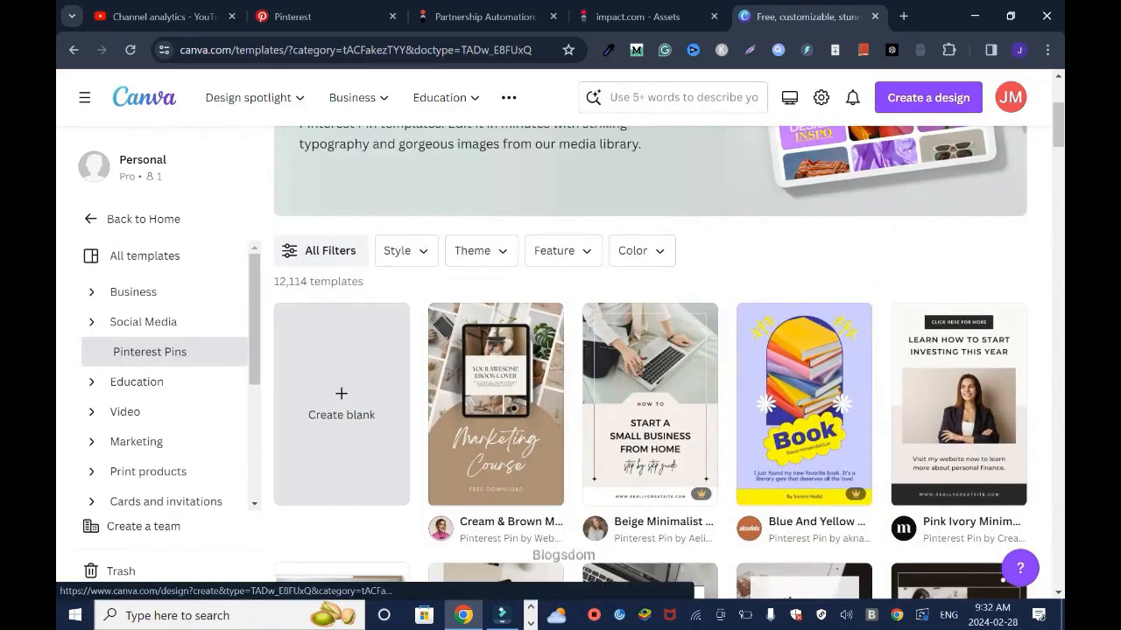
left_click(341, 405)
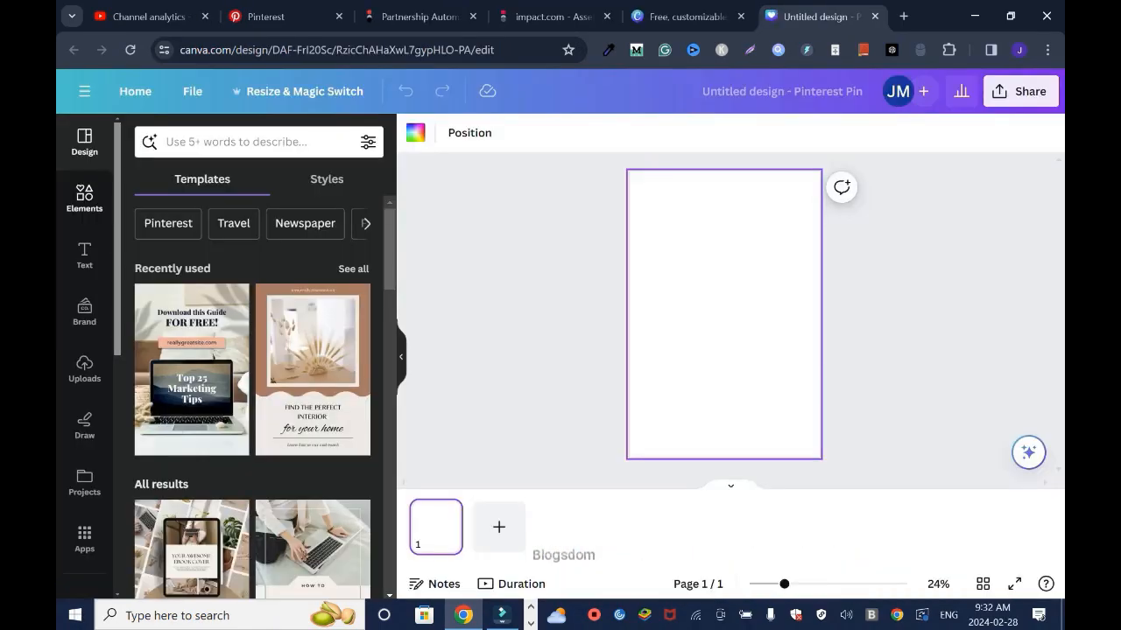
Step: Search the elements for "domain", add the orange .domain magnifying-glass graphic to the blank Pin and enlarge it to the page width
left_click(84, 198)
left_click(254, 142)
type("domain")
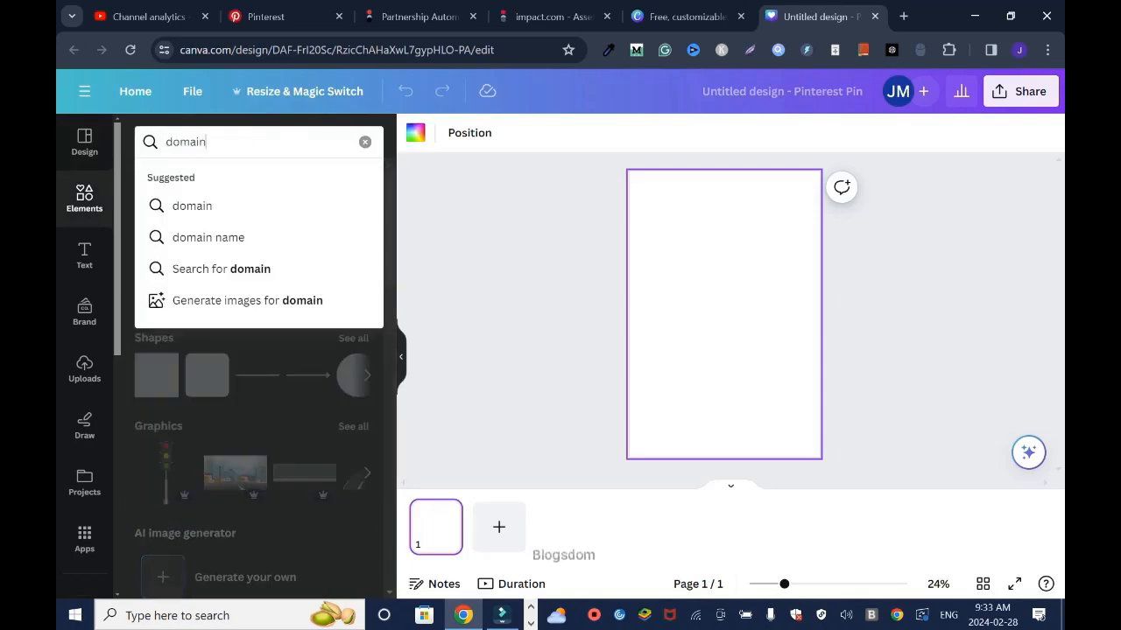
key("Return")
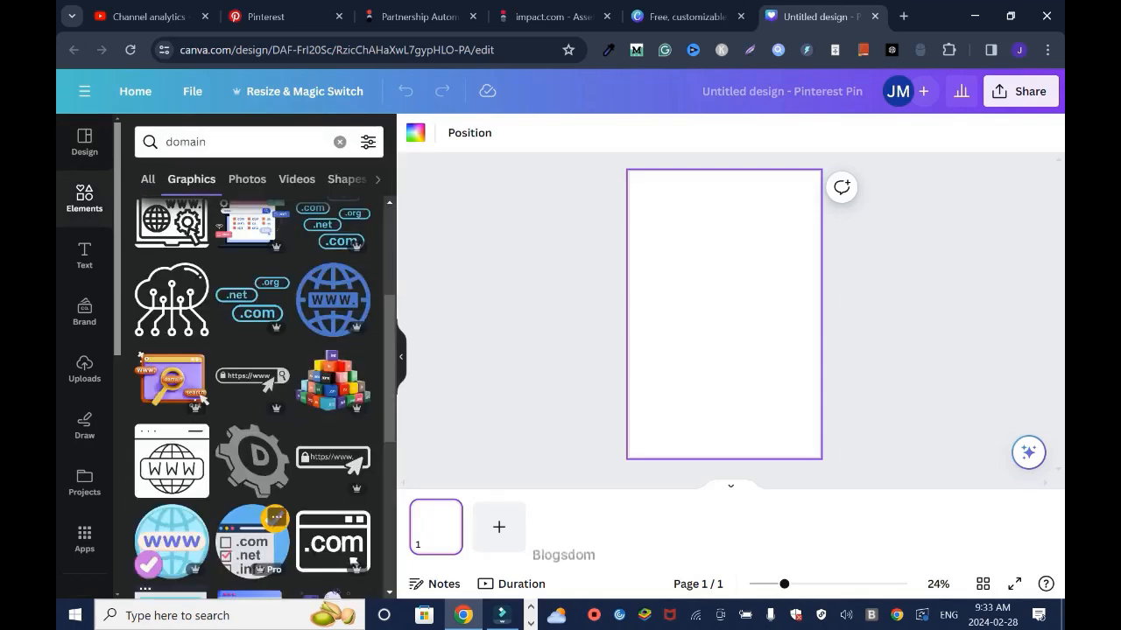
left_click(253, 293)
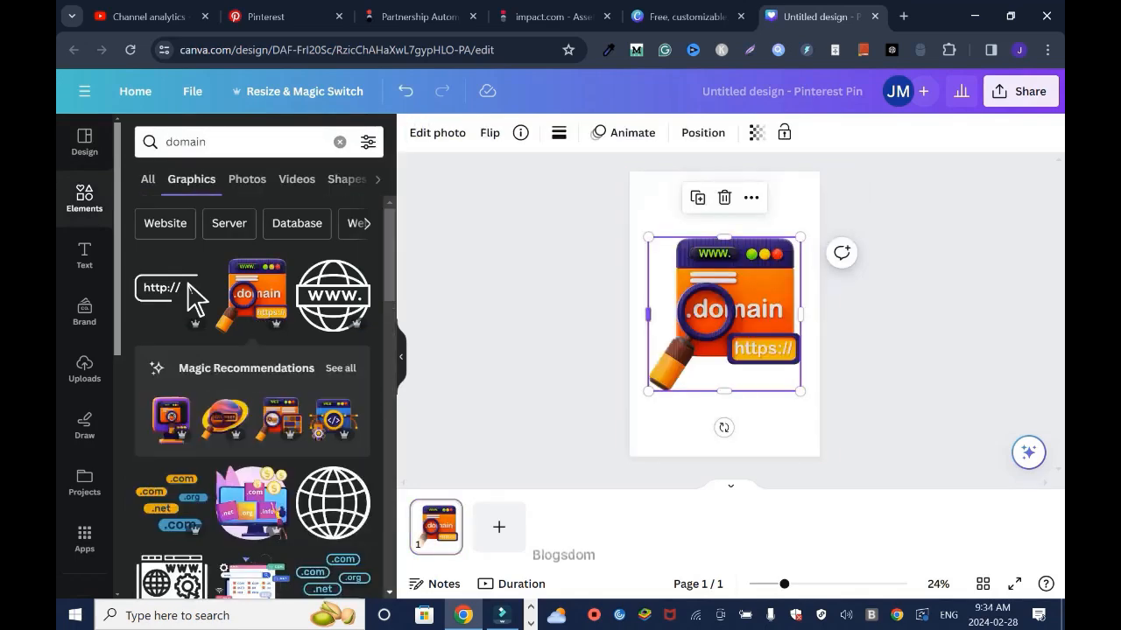
left_click_drag(648, 392, 630, 410)
left_click_drag(800, 237, 818, 218)
Step: Search Google for "namecheap" in a new browser tab and open the Namecheap website
key("ctrl+t")
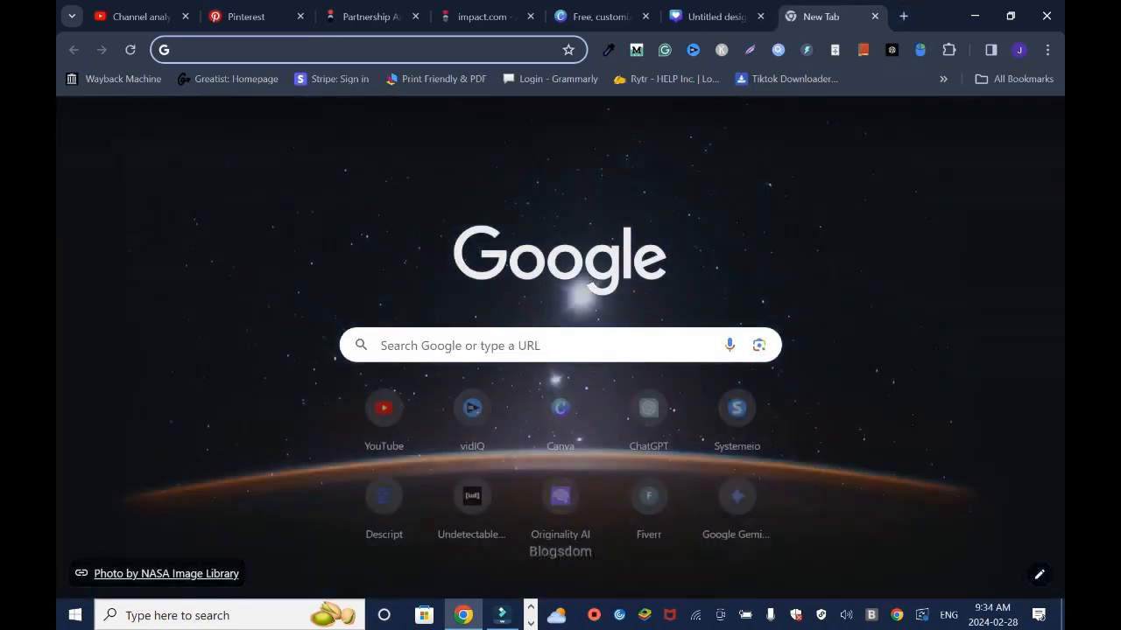
left_click(543, 345)
type("namecheap")
key("Return")
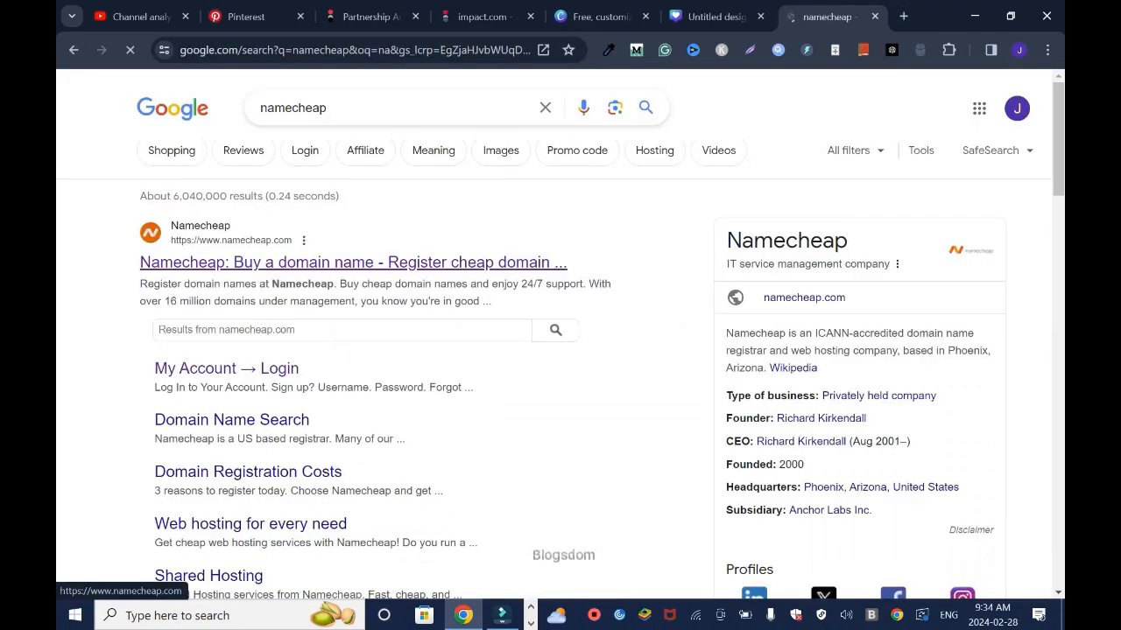
left_click(352, 262)
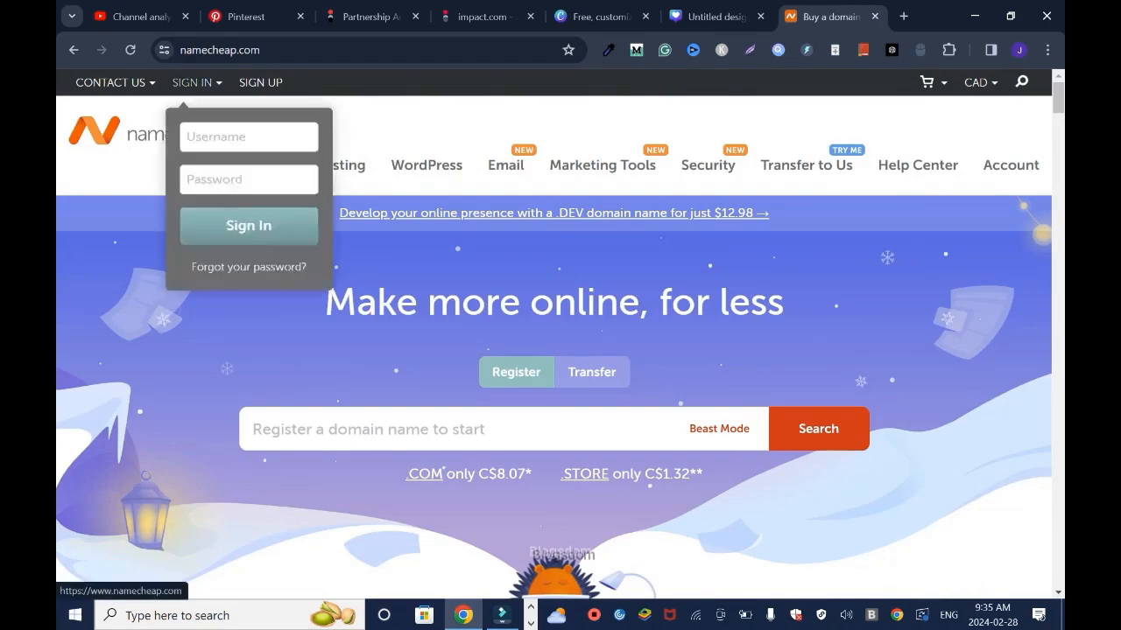
Step: Capture the Namecheap logo from the site header with Snipping Tool and copy the snip
key("super")
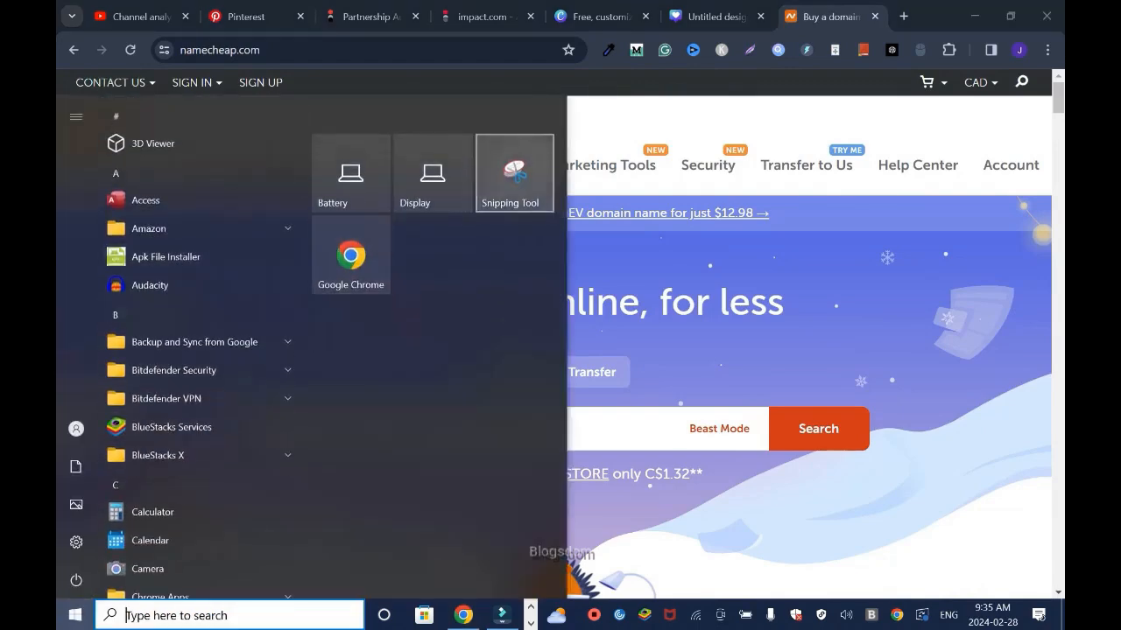
left_click(514, 172)
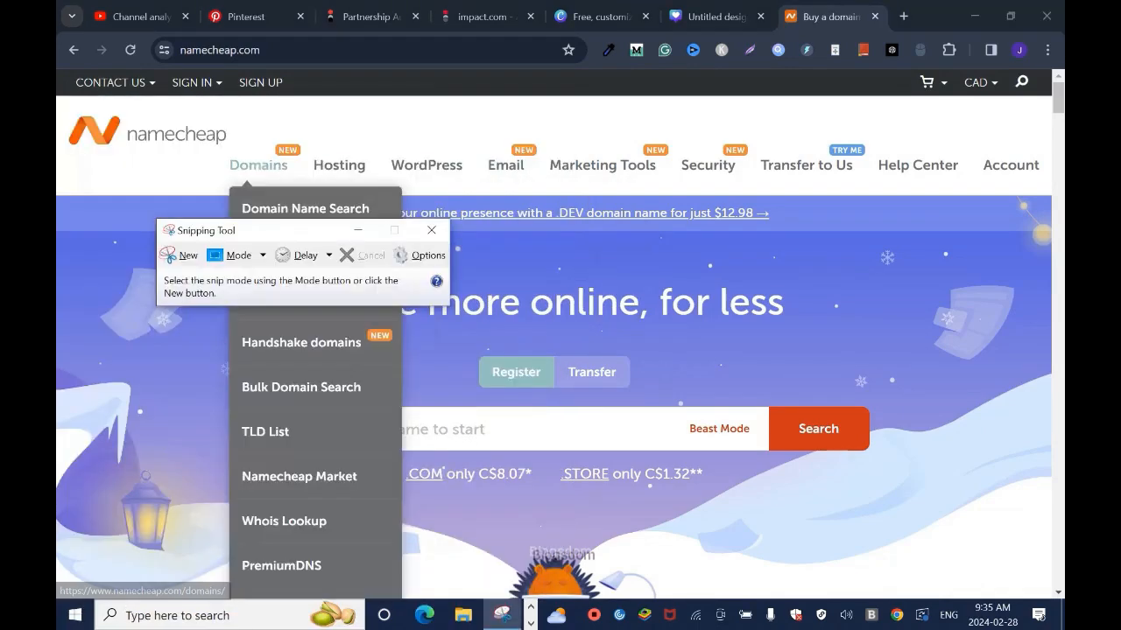
left_click(180, 255)
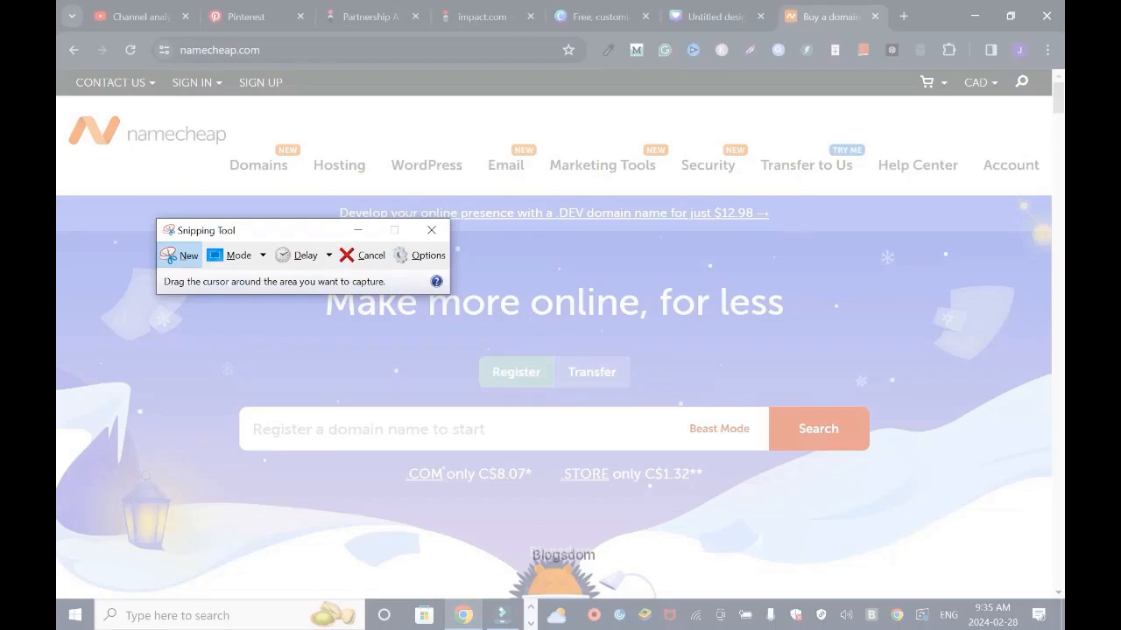
left_click_drag(56, 95, 227, 181)
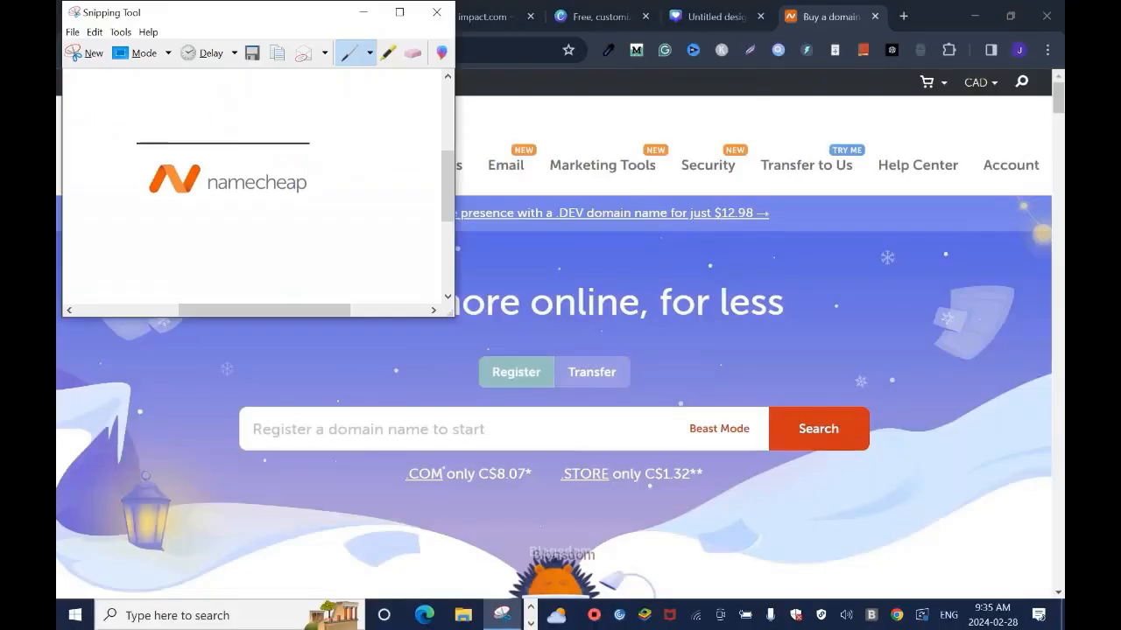
right_click(129, 186)
left_click(157, 210)
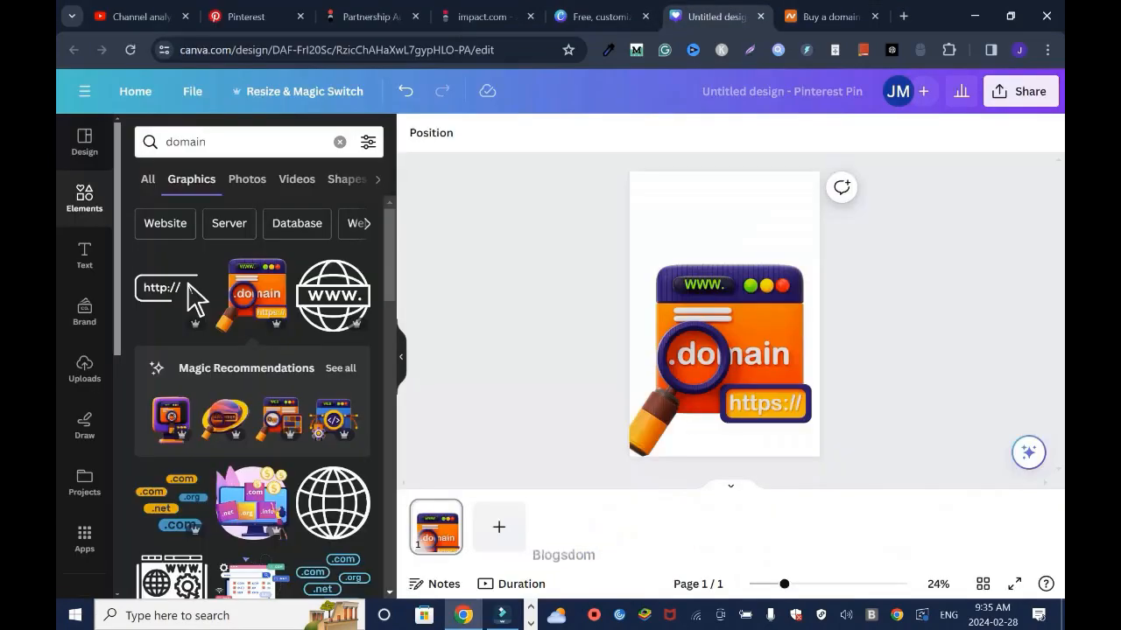
Step: Paste the Namecheap logo into the Canva design and size it to the full 1,000 px page width above the domain graphic
key("ctrl+v")
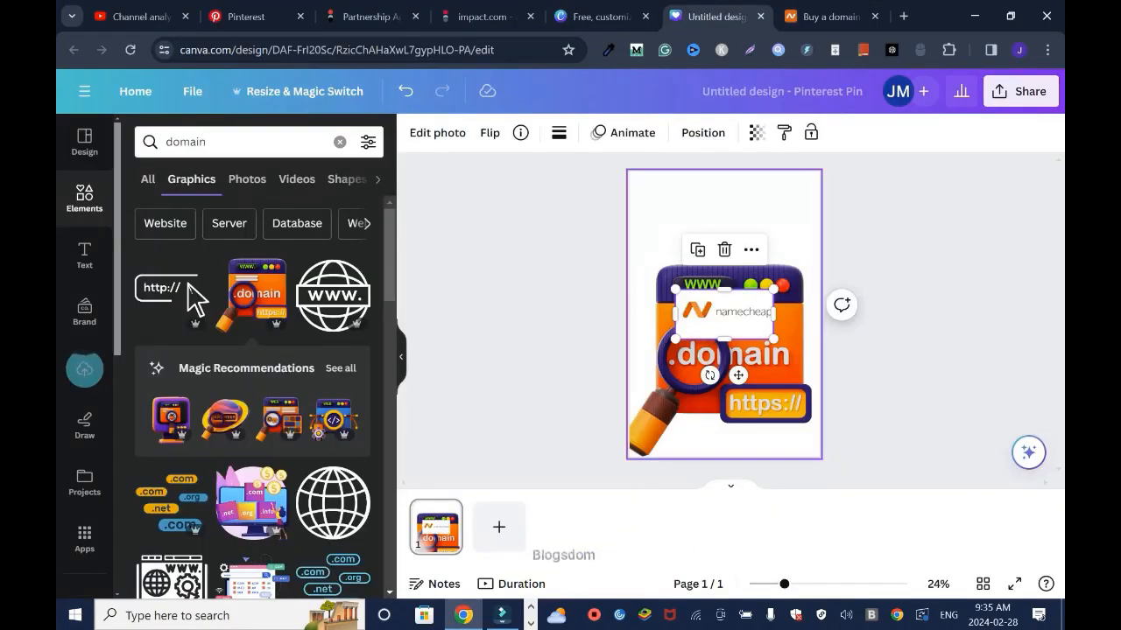
left_click_drag(724, 304, 724, 264)
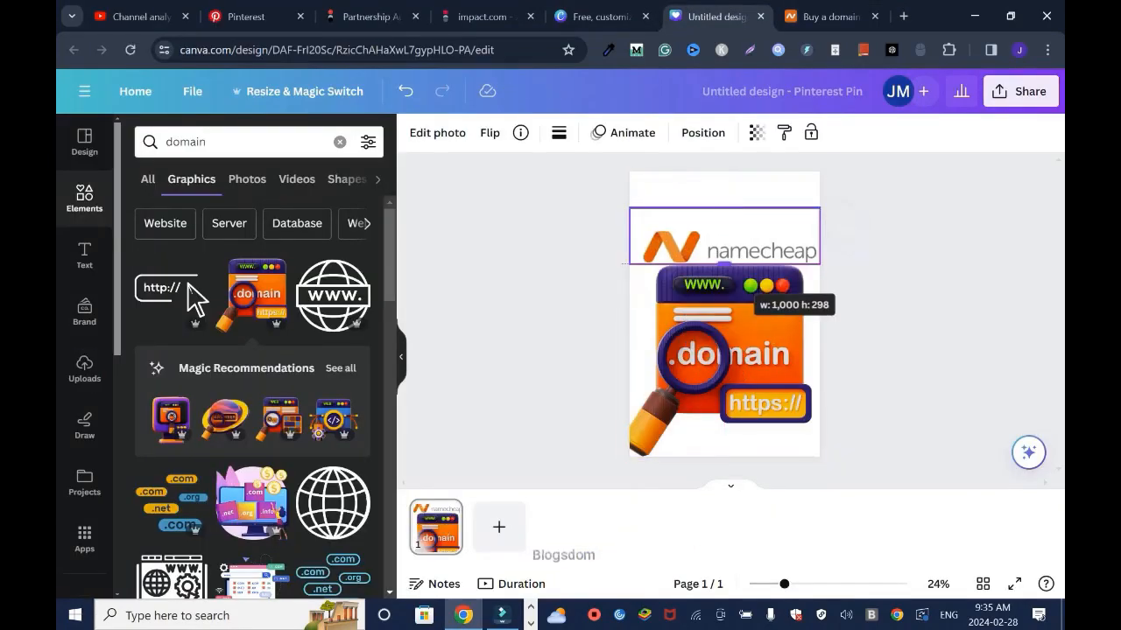
Step: Move the domain graphic down to clear the Namecheap logo, and adjust the logo above it
left_click(730, 354)
key("Down")
key("Down")
key("Down")
key("Down")
key("Down")
key("Down")
key("Down")
key("Down")
key("Down")
key("Down")
key("Down")
key("Down")
key("Down")
key("Down")
key("Down")
key("Down")
key("Down")
key("Down")
key("Down")
key("Down")
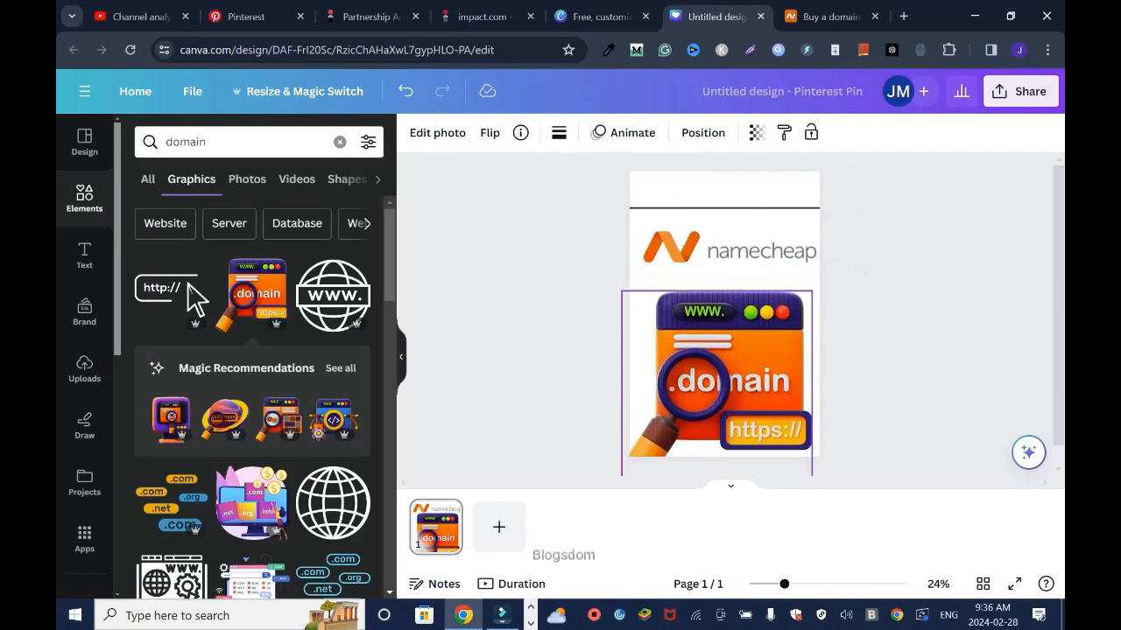
left_click_drag(725, 238, 716, 180)
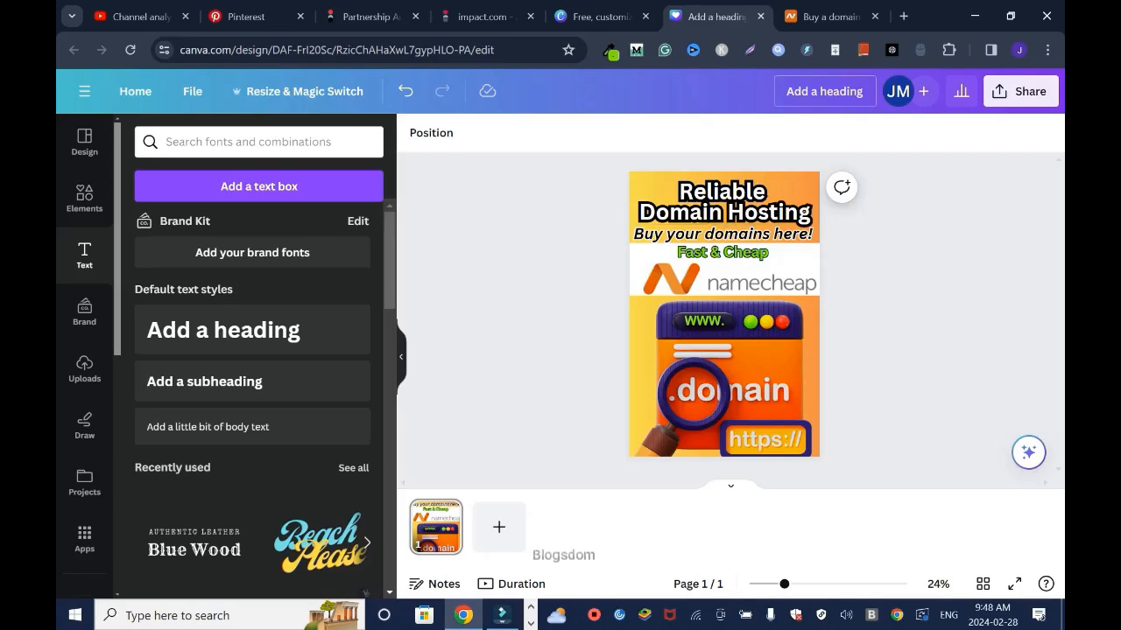
Step: Rename the design as "Best domain name - best domain hosting - Namecheap"
key("ctrl+a")
type("Best domai")
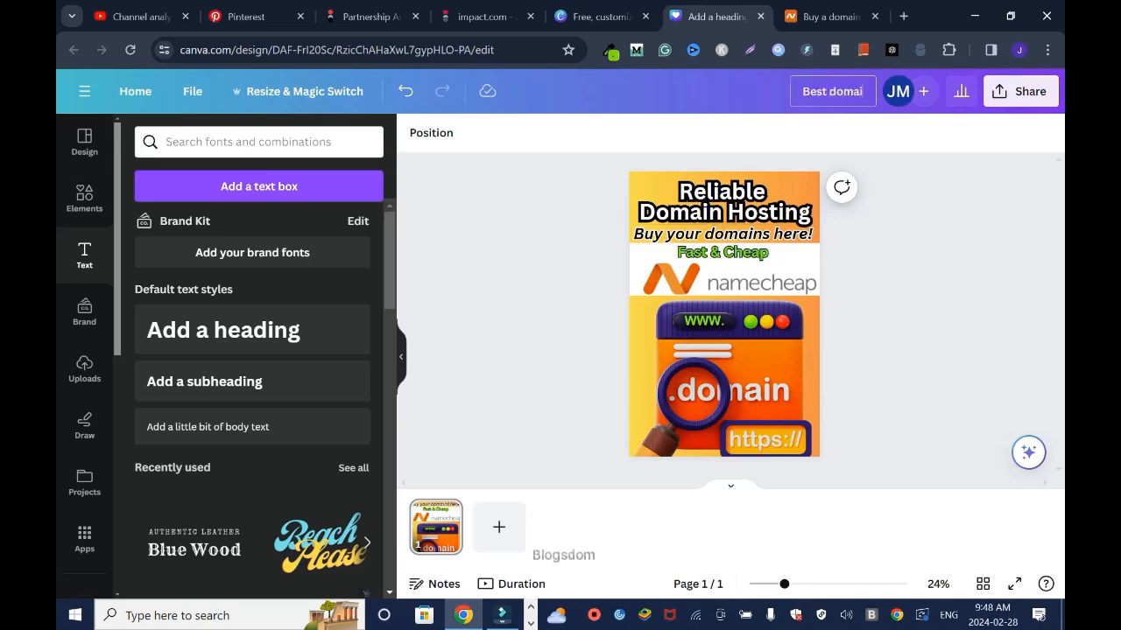
type("n name and")
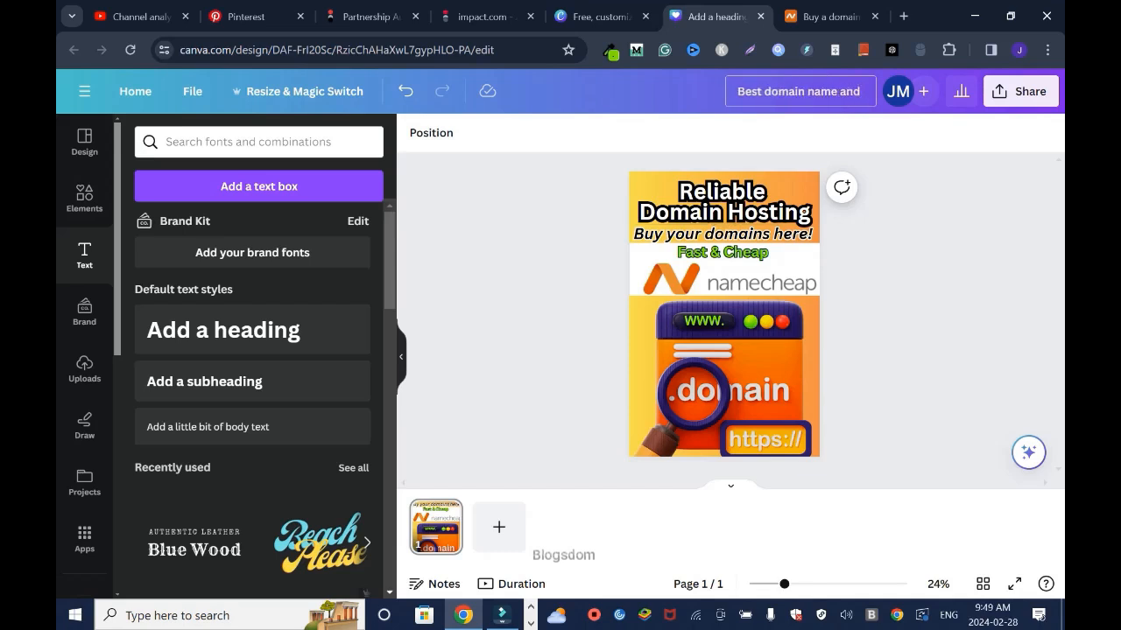
key("BackSpace")
key("BackSpace")
key("BackSpace")
type("- domain hosting")
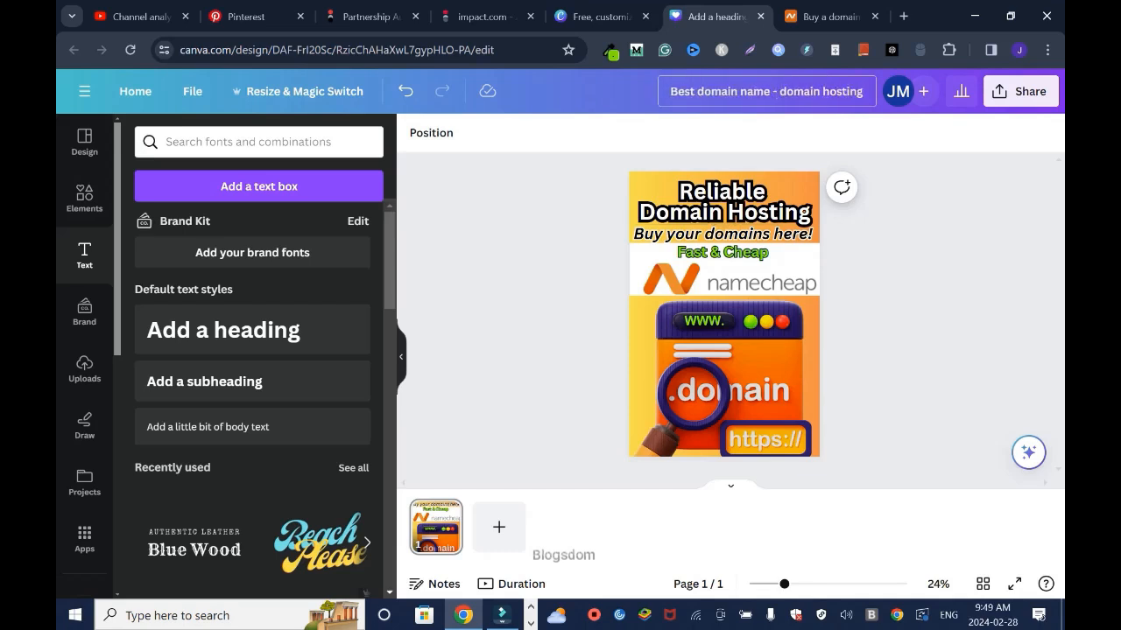
type("best")
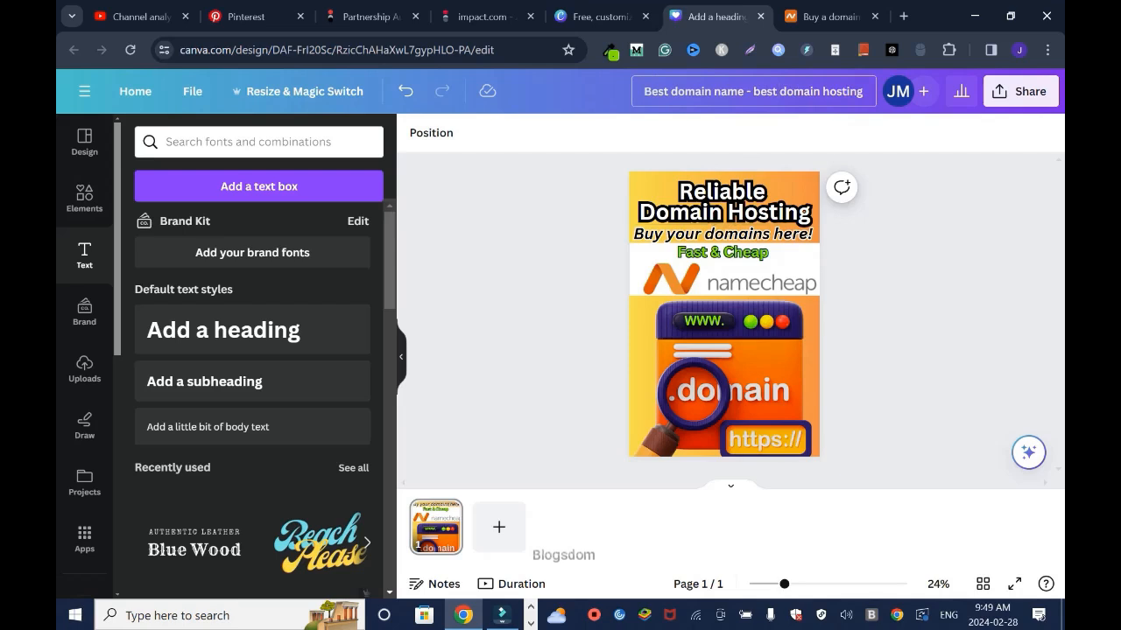
key("End")
type("- N")
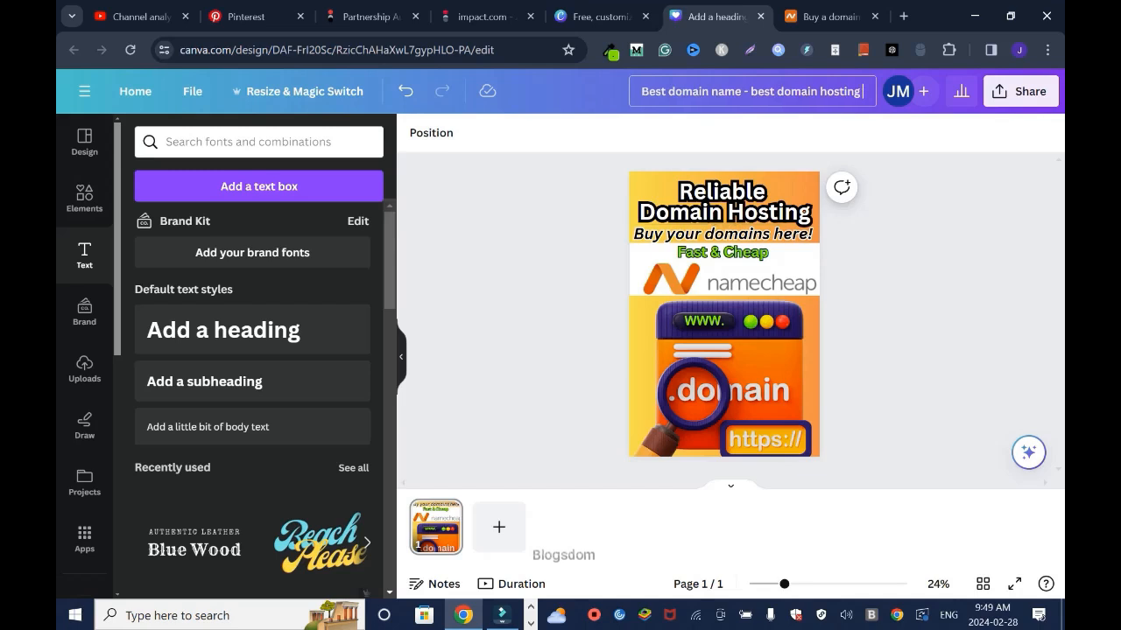
type("amecheap")
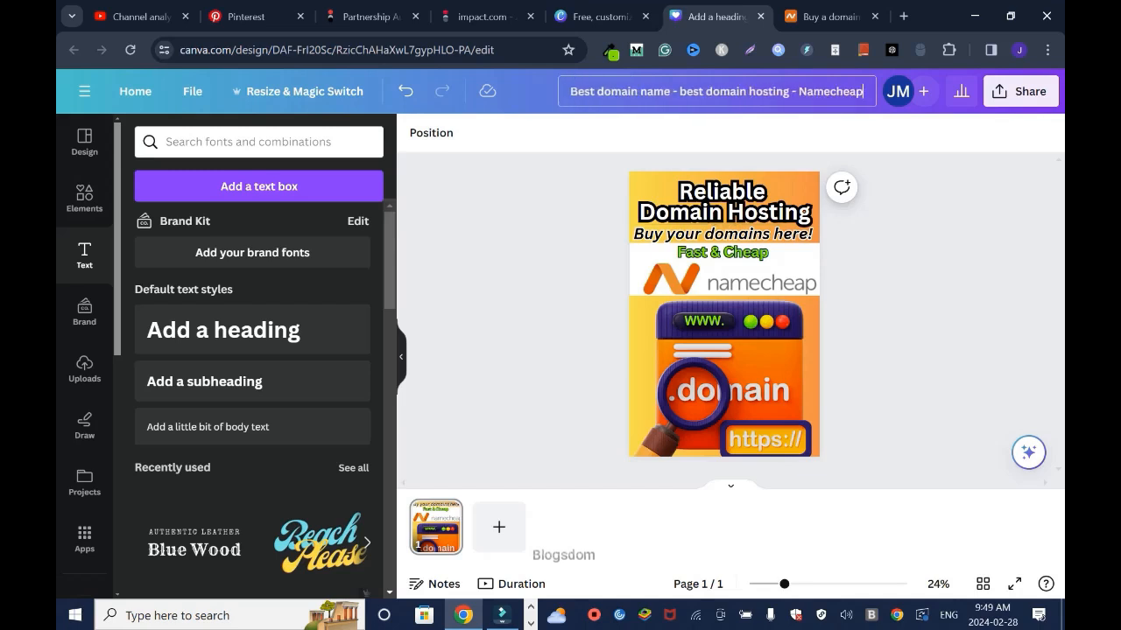
key("Return")
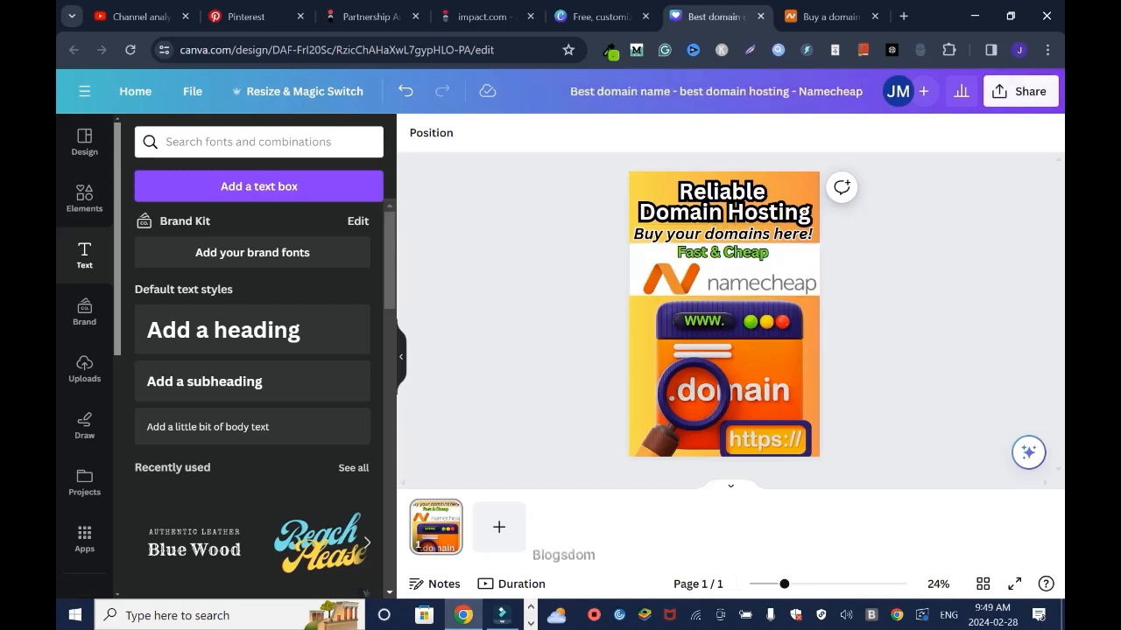
Step: Download the finished Pin design as a PNG at 1,000 × 1,500 px
left_click(1020, 91)
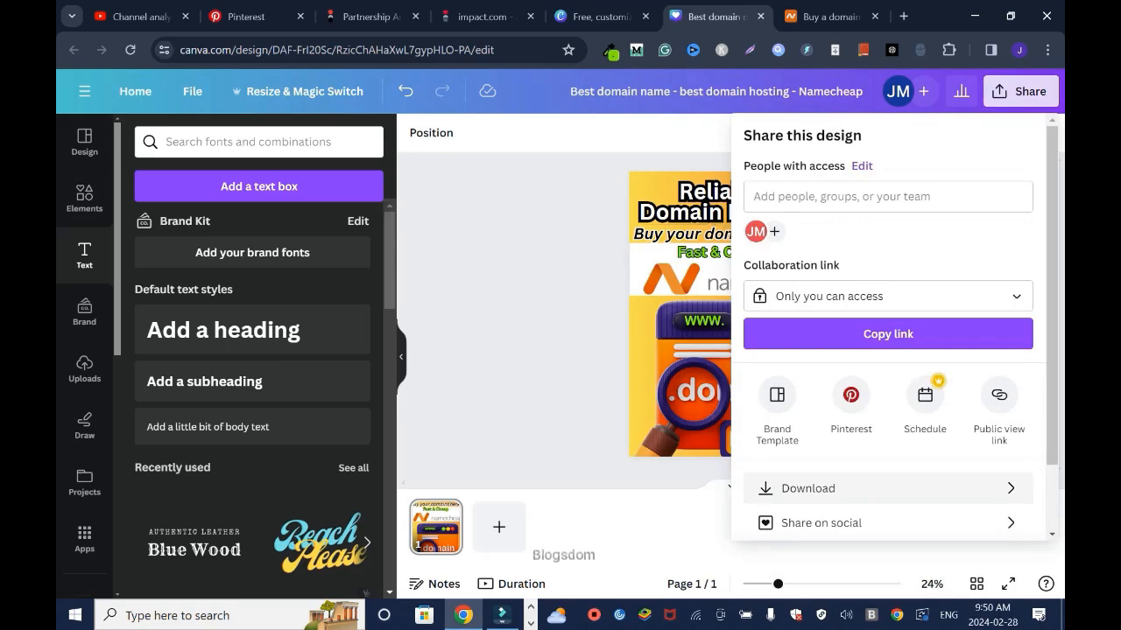
left_click(875, 489)
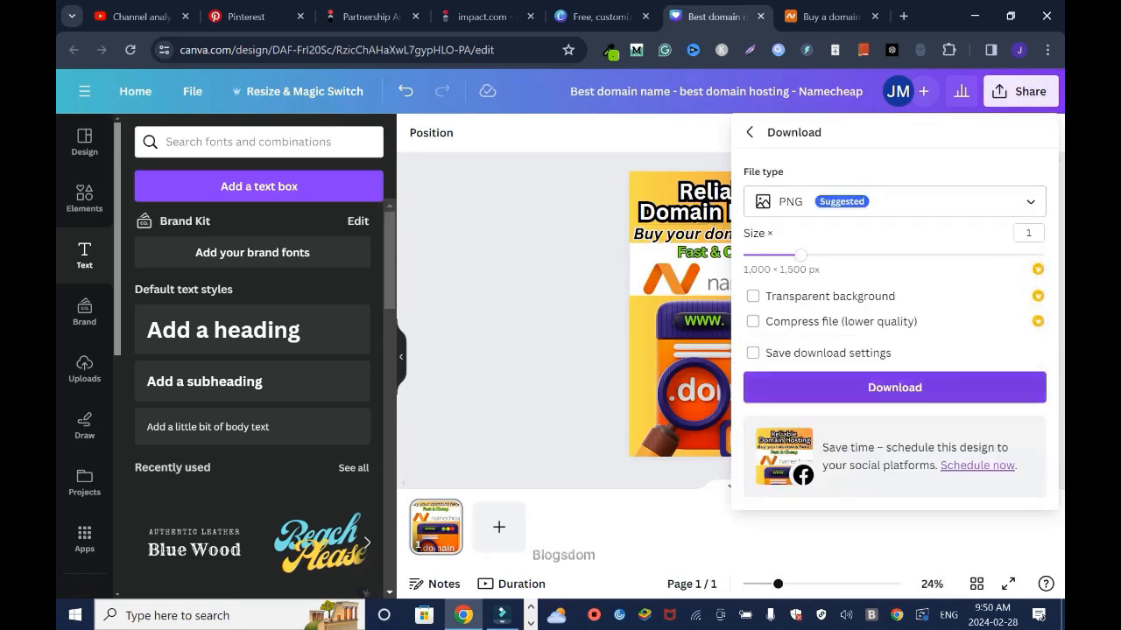
left_click(895, 388)
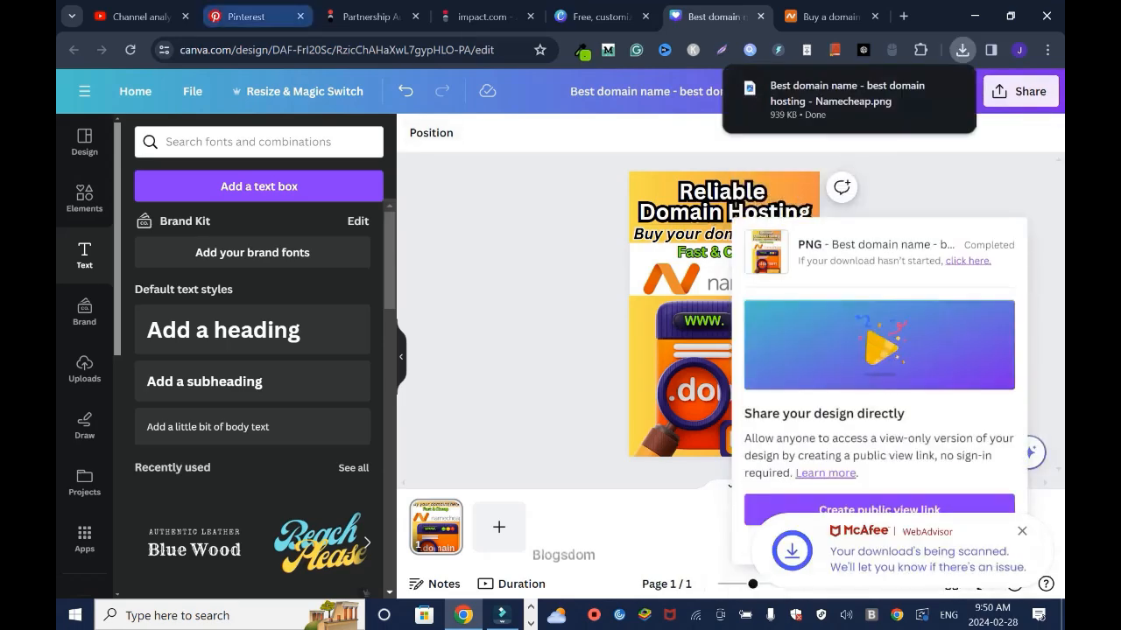
Step: Switch to Pinterest's Create Pin page and upload the downloaded "Best domain name - best domain hosting - Namecheap.png" as the Pin image
left_click(247, 15)
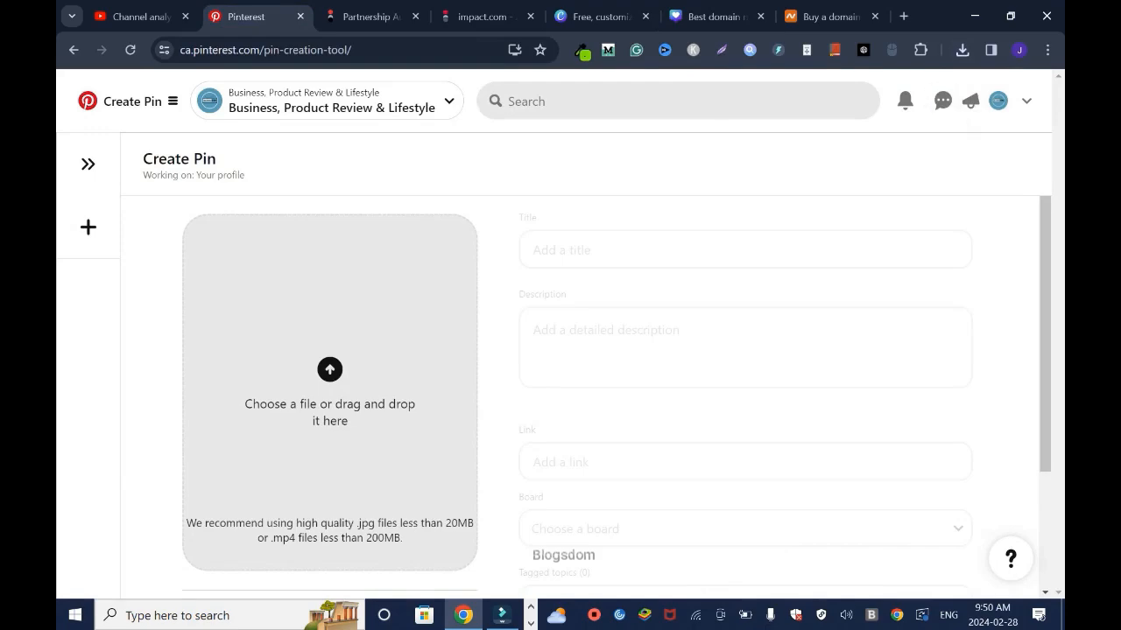
left_click(962, 50)
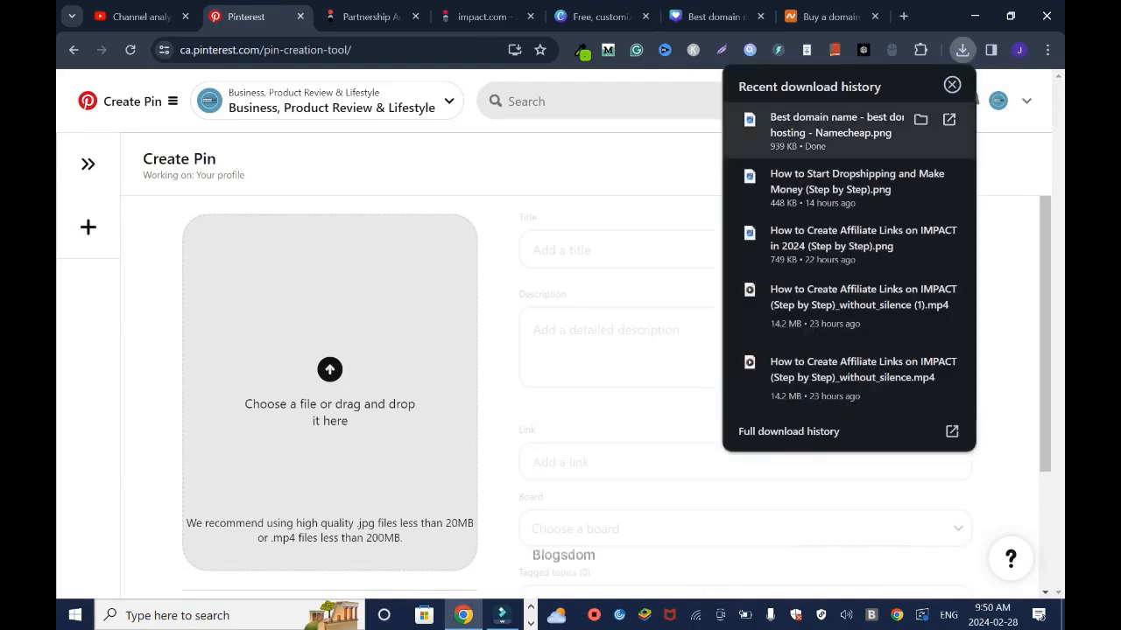
left_click_drag(832, 124, 329, 394)
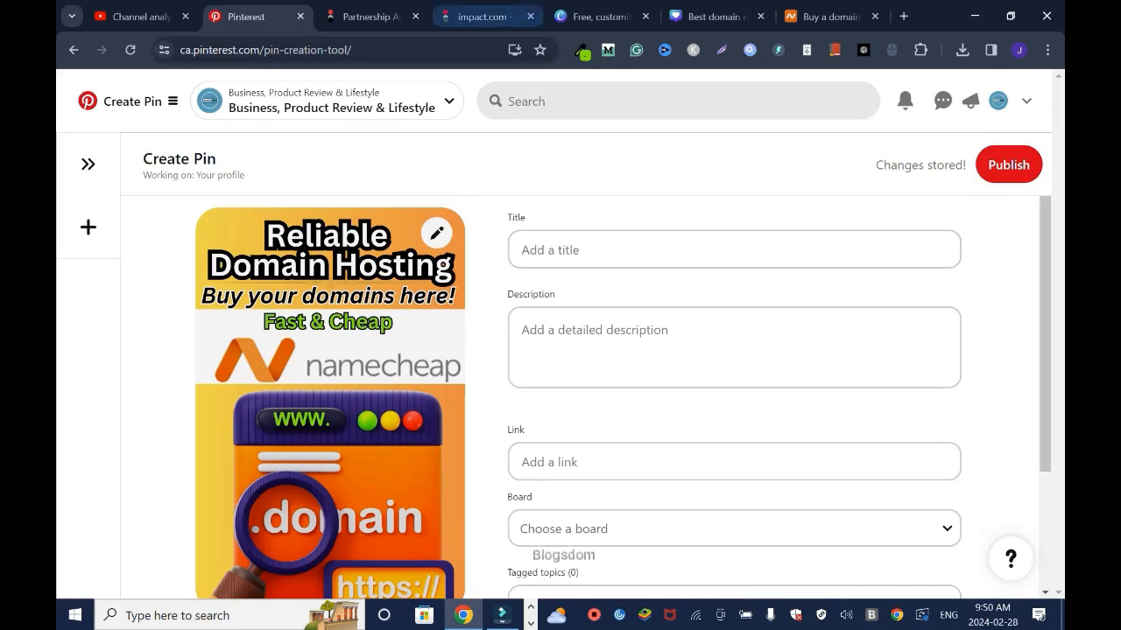
Step: Switch to impact.com and copy the ad headline "Popular Domains for just 99 Cents at Namecheap!"
left_click(482, 16)
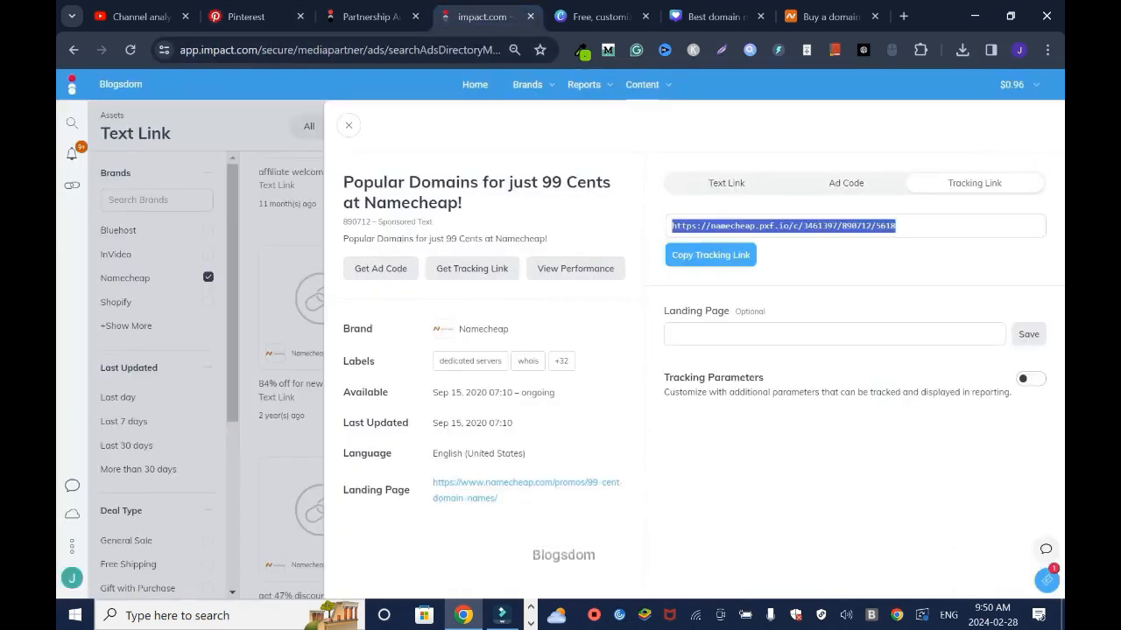
left_click_drag(462, 203, 343, 182)
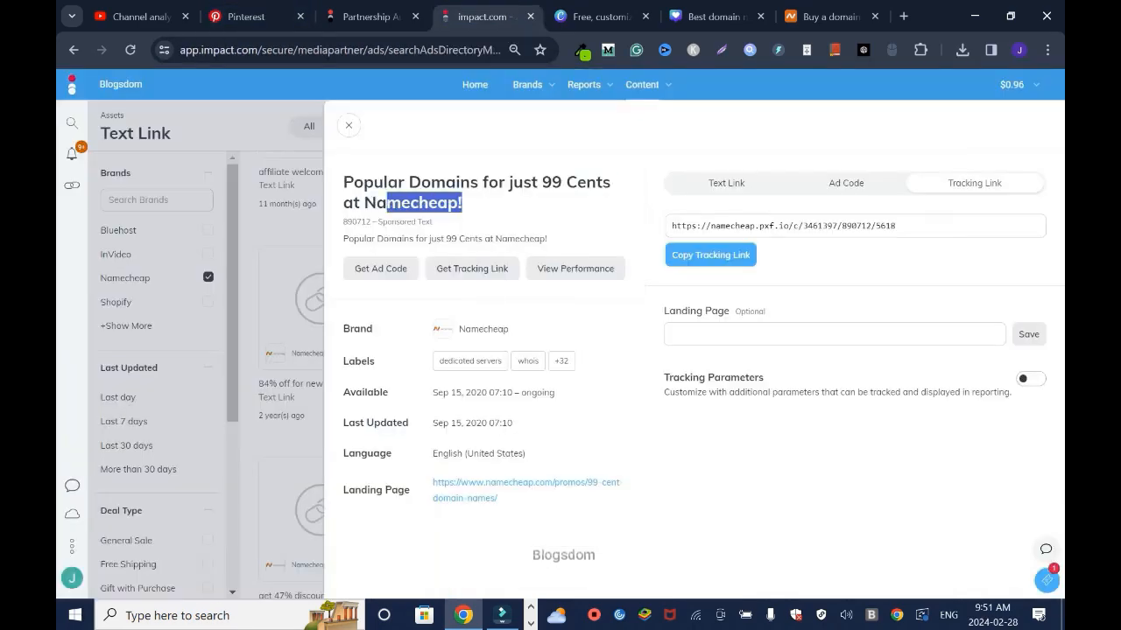
left_click_drag(388, 202, 343, 182)
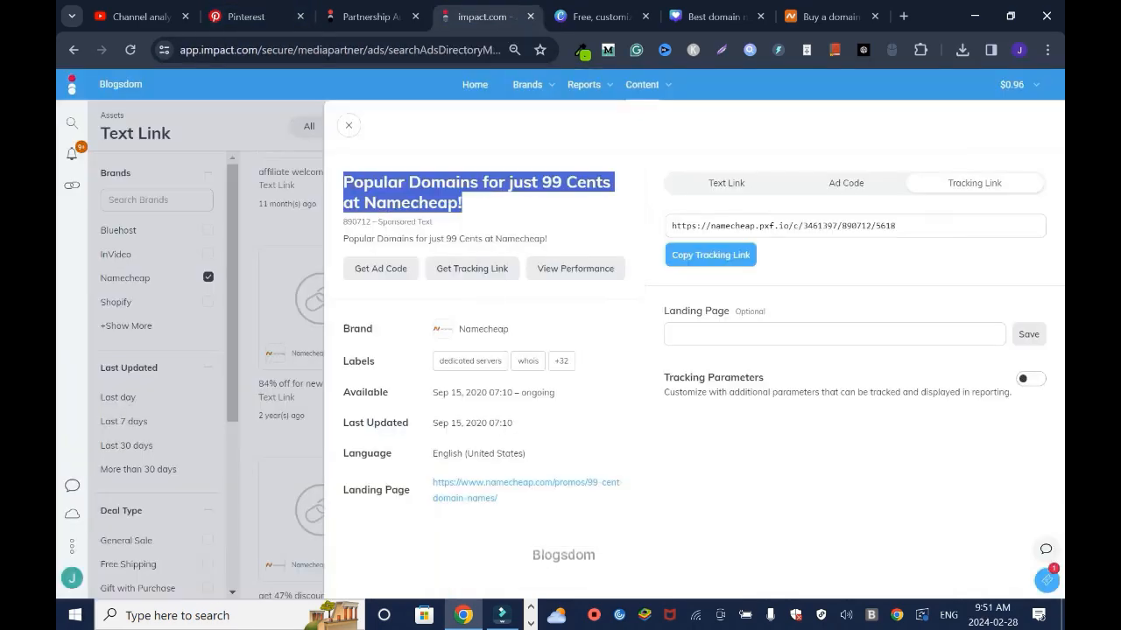
right_click(344, 184)
left_click(360, 200)
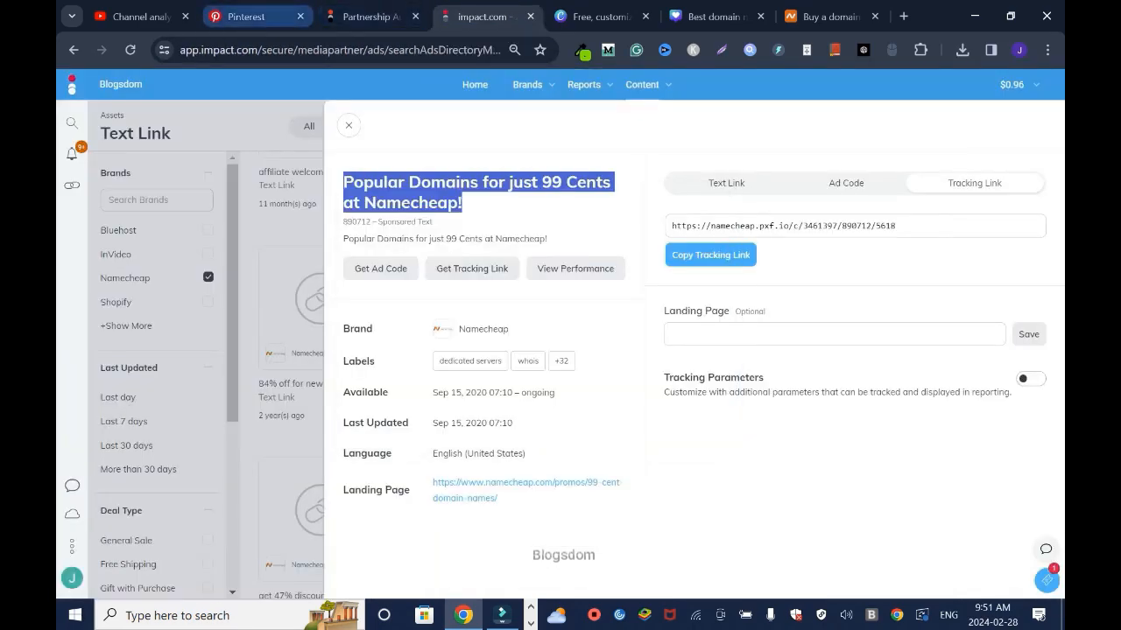
Step: Return to Pinterest and enter "Popular Domains for just 99 Cents at Namecheap! (Best Domain Hosting)" as both the Pin's title and description
left_click(246, 16)
left_click(733, 251)
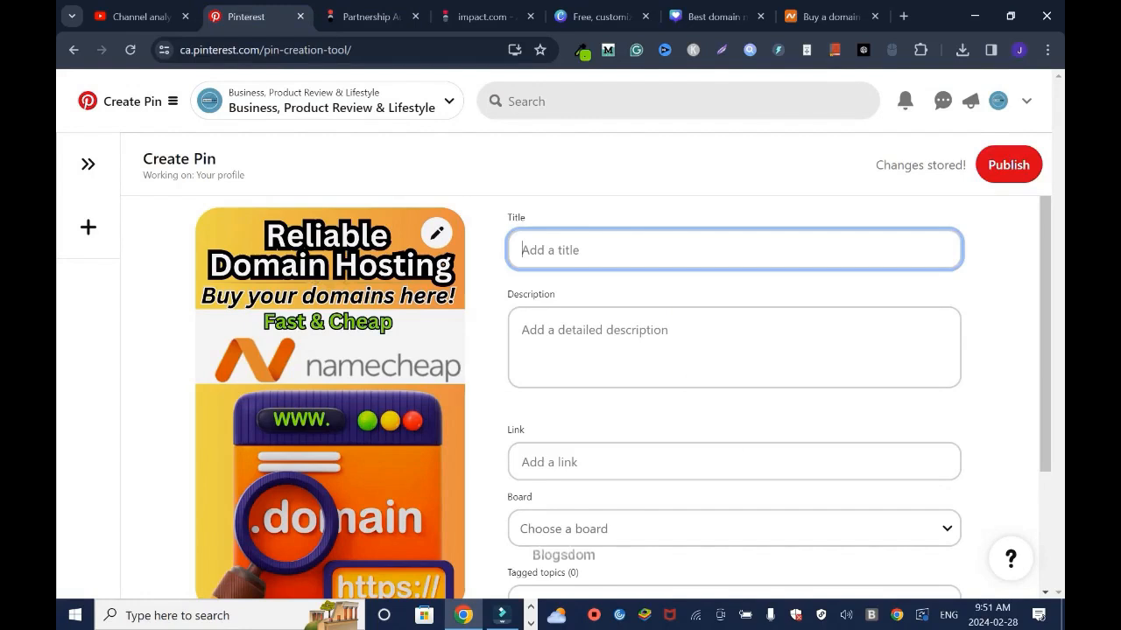
key("ctrl+v")
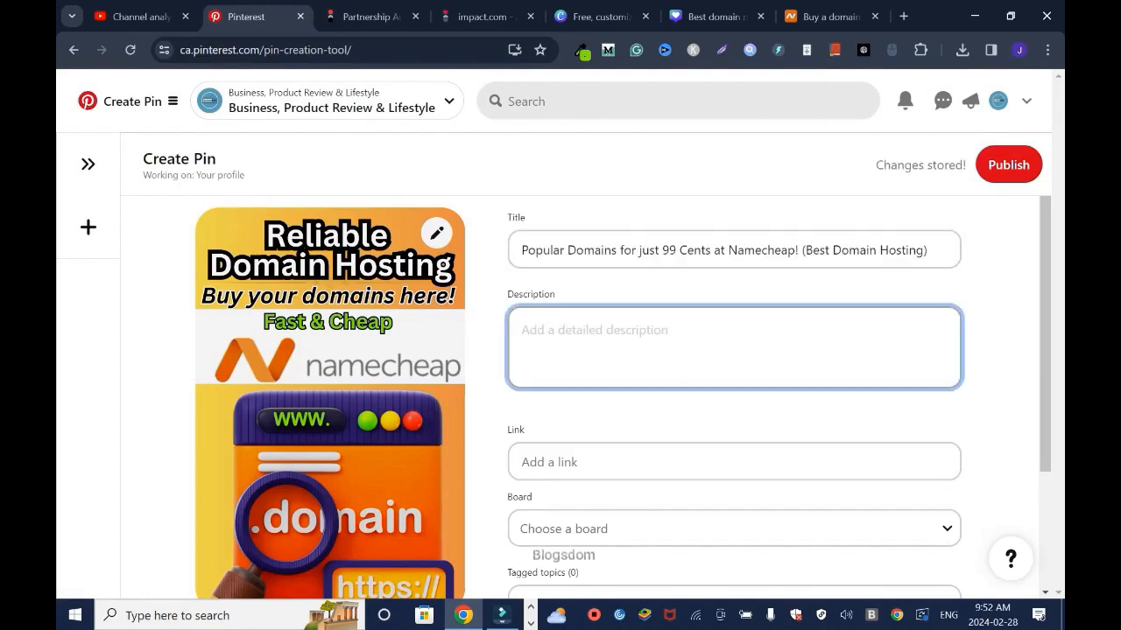
key("ctrl+v")
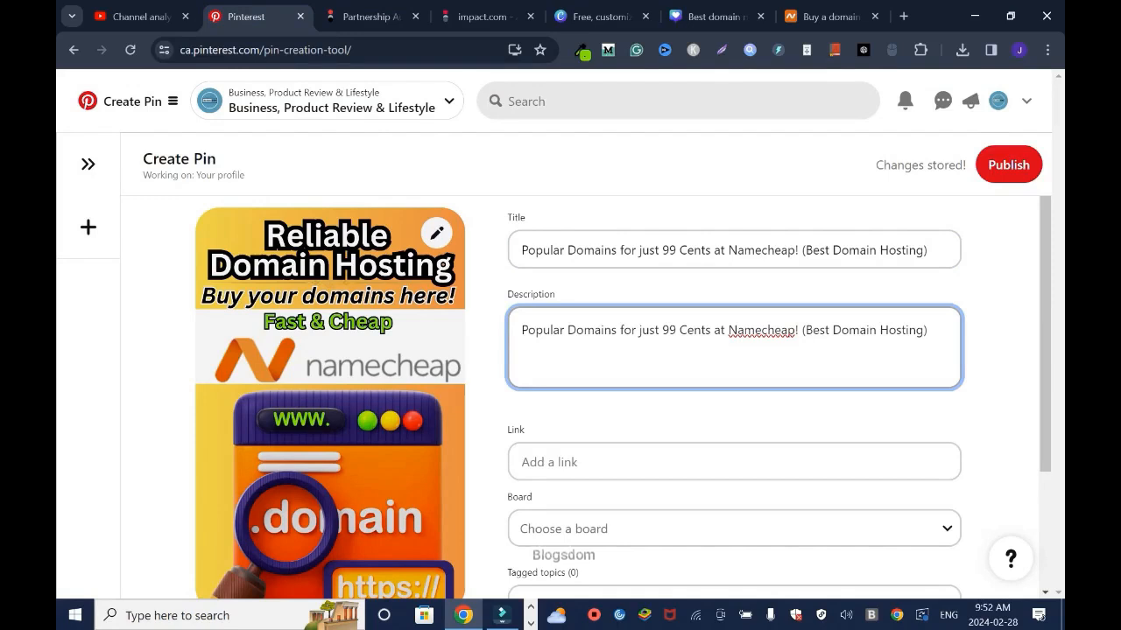
Step: Move "(Best Domain Hosting)" to the beginning of the Pin description
key("ctrl+shift+Left")
key("ctrl+shift+Left")
key("ctrl+shift+Left")
key("ctrl+x")
key("Home")
key("ctrl+v")
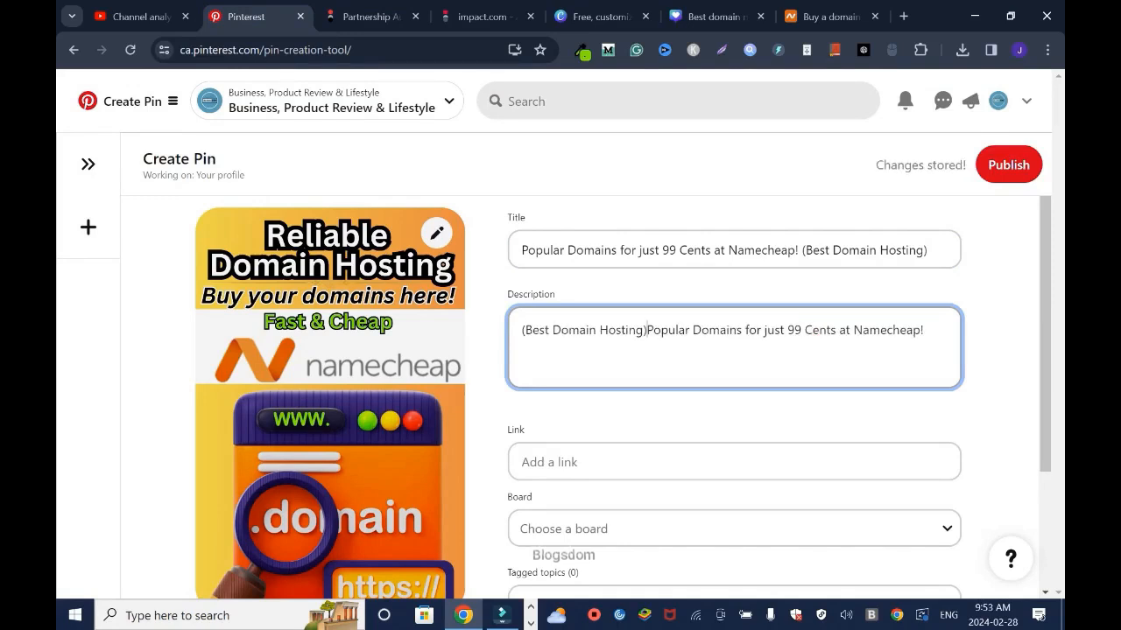
Step: Rewrite the description to offer top-notch domain hosting at budget-friendly prices, popular domains for only 99 cents at Namecheap, and the finest domain names
key("Home")
key("Delete")
type("Get")
key("Delete")
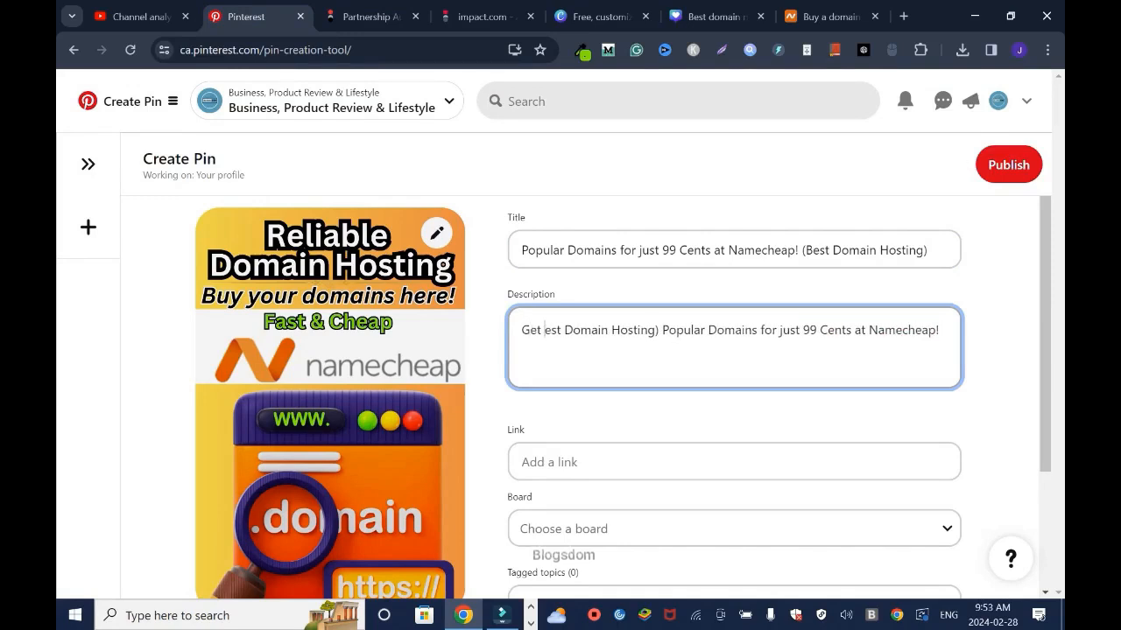
type("theb")
key("BackSpace")
type("b")
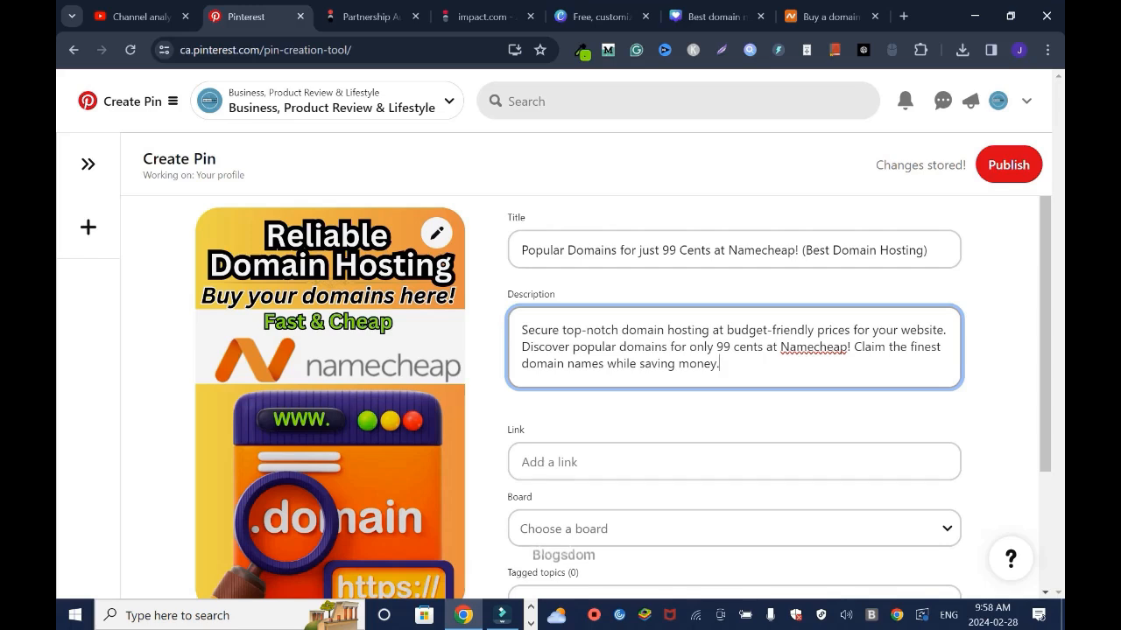
Step: Switch to impact.com, copy the Namecheap ad's tracking link, and paste it as the Pin's link in Pinterest
left_click(486, 17)
left_click(711, 255)
left_click(249, 17)
left_click(648, 463)
key("ctrl+v")
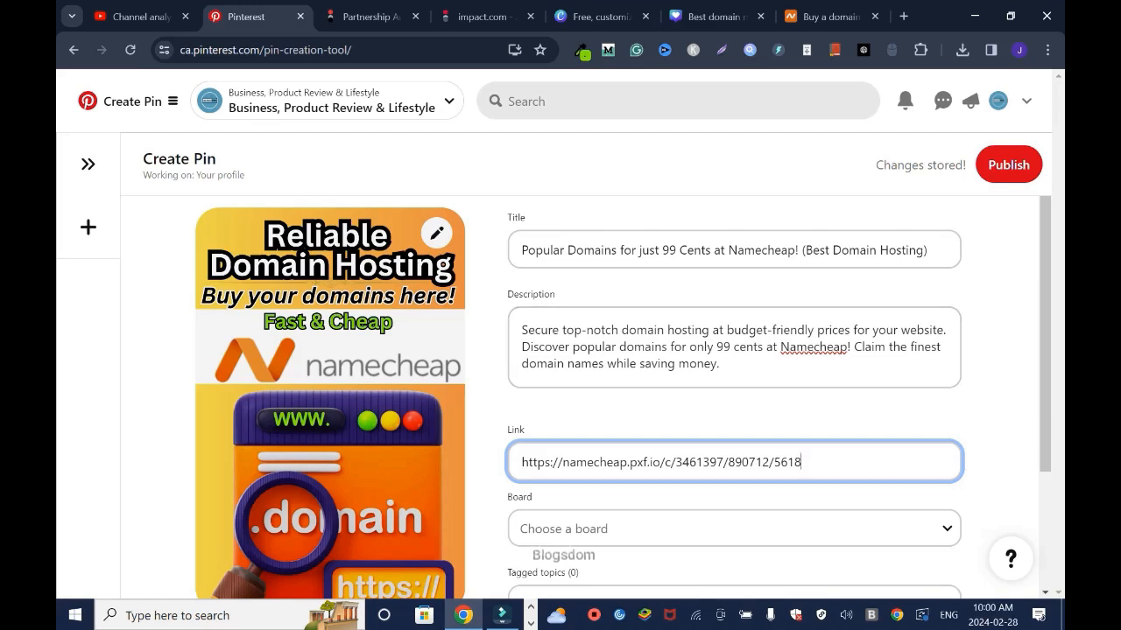
Step: Add a divider row of asterisks below the Pin description text, with blank lines around it
left_click(721, 364)
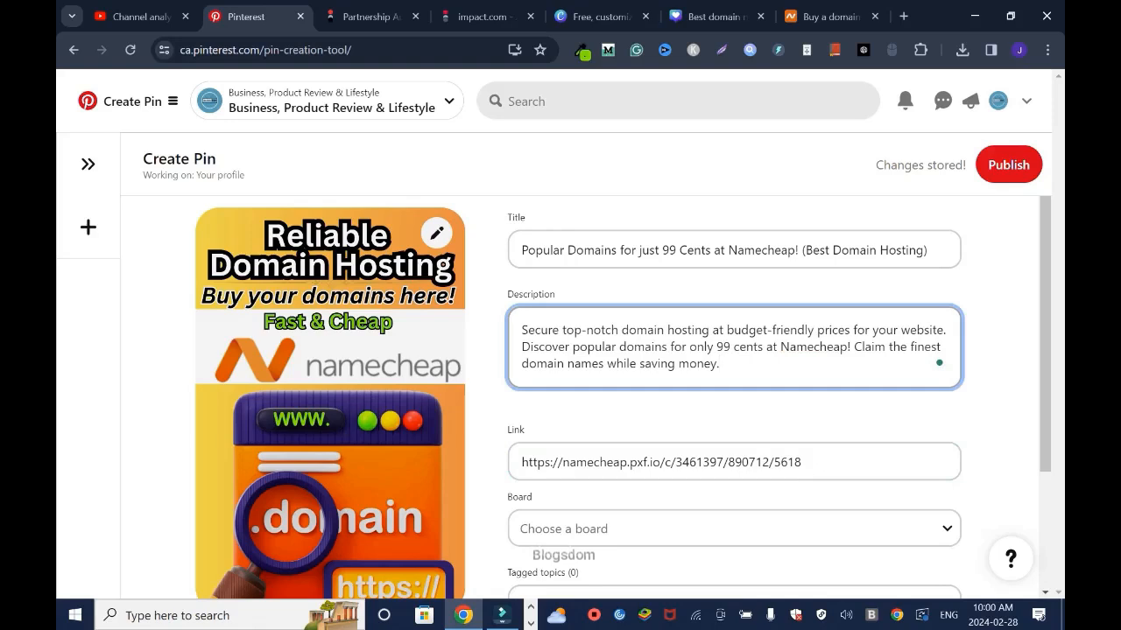
key("Return")
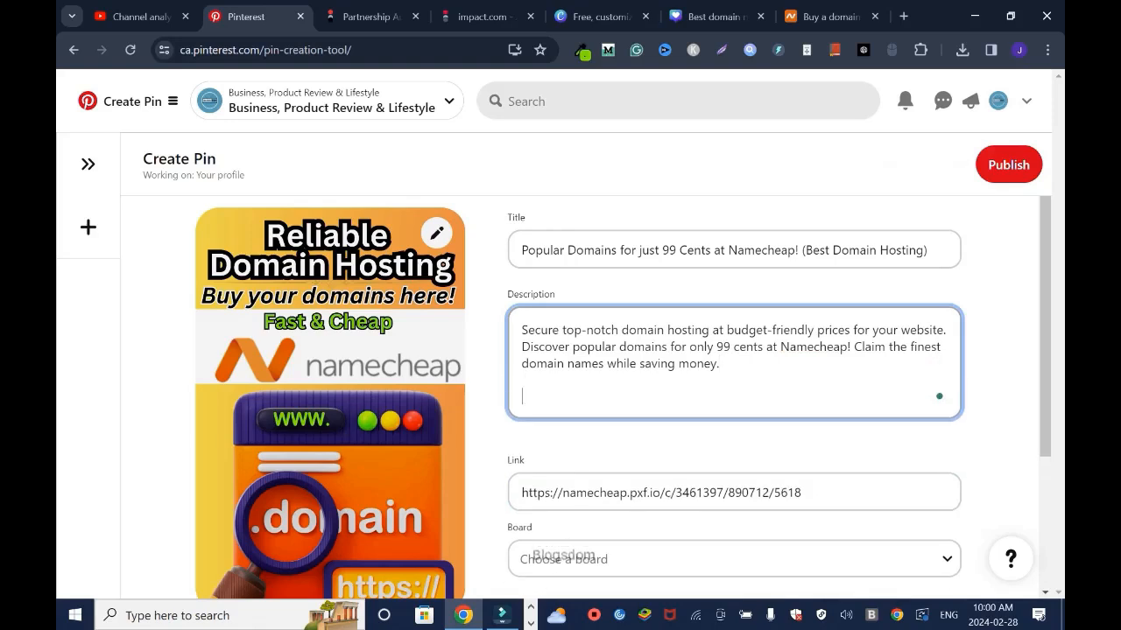
type("*************************")
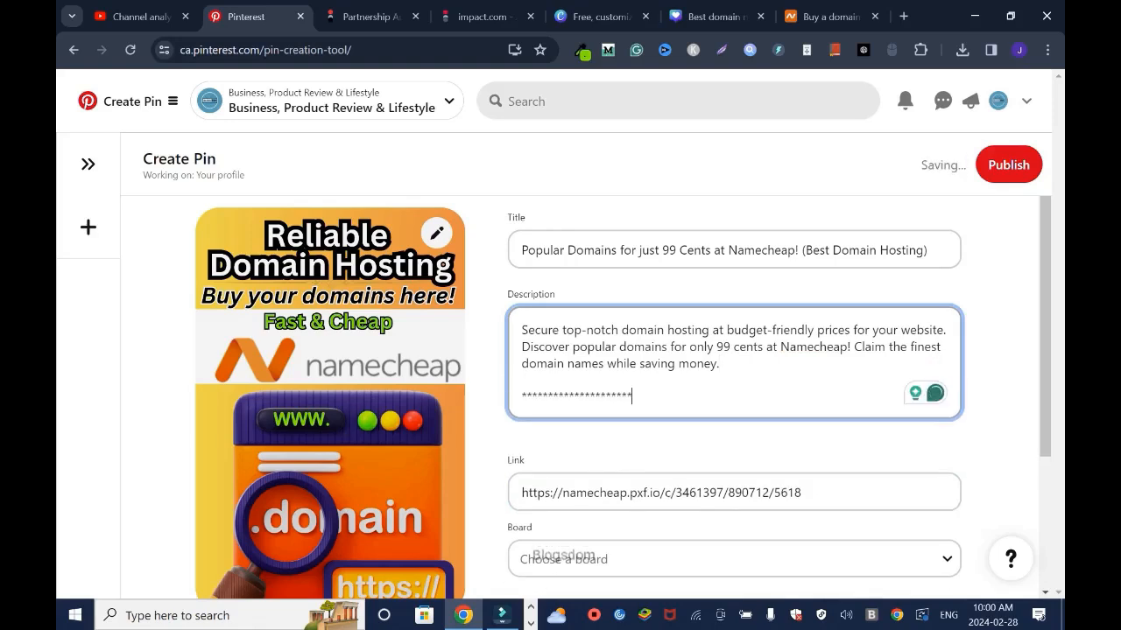
key("Return")
key("Return")
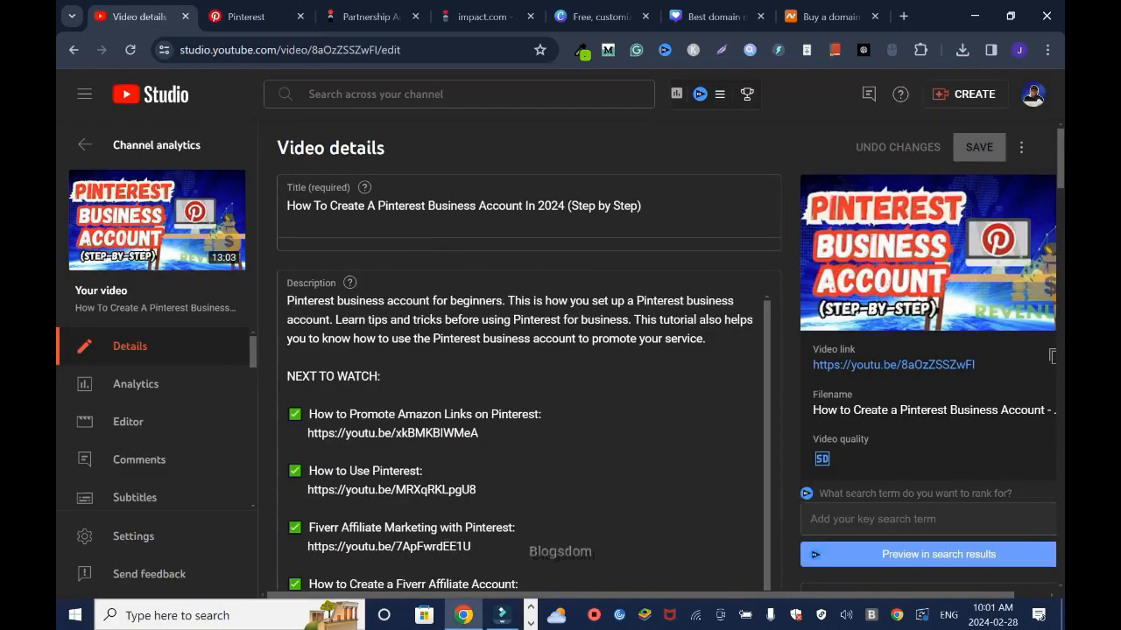
Step: Switch to YouTube Studio and copy the "AFFILIATE DISCLOSURE" paragraph from the end of the video description
scroll(525, 385, "down", 5)
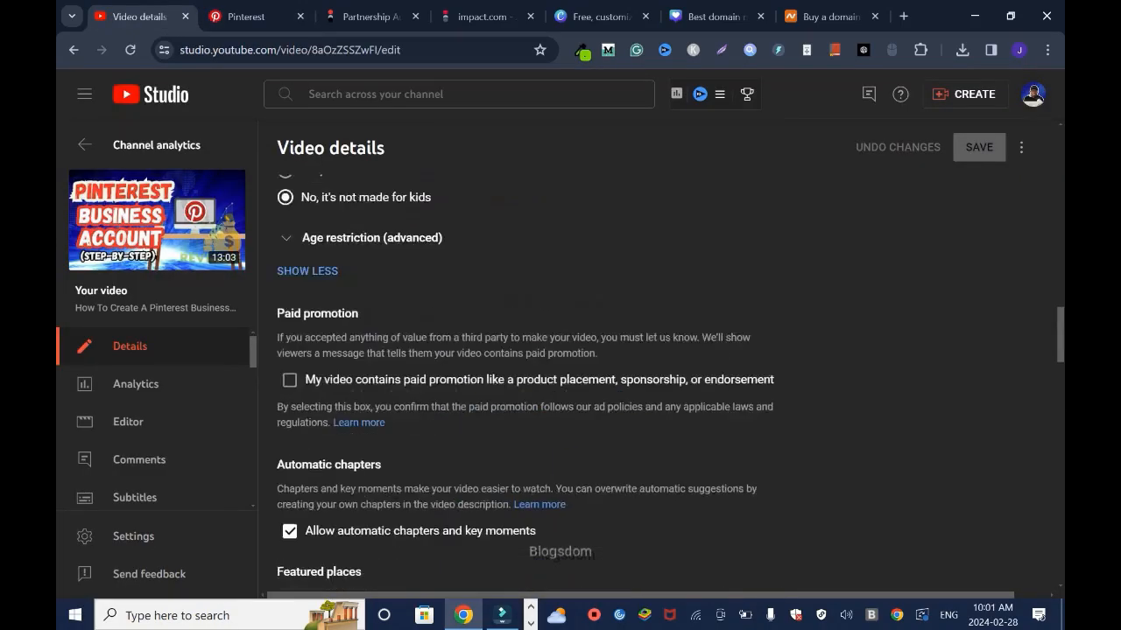
scroll(526, 385, "up", 15)
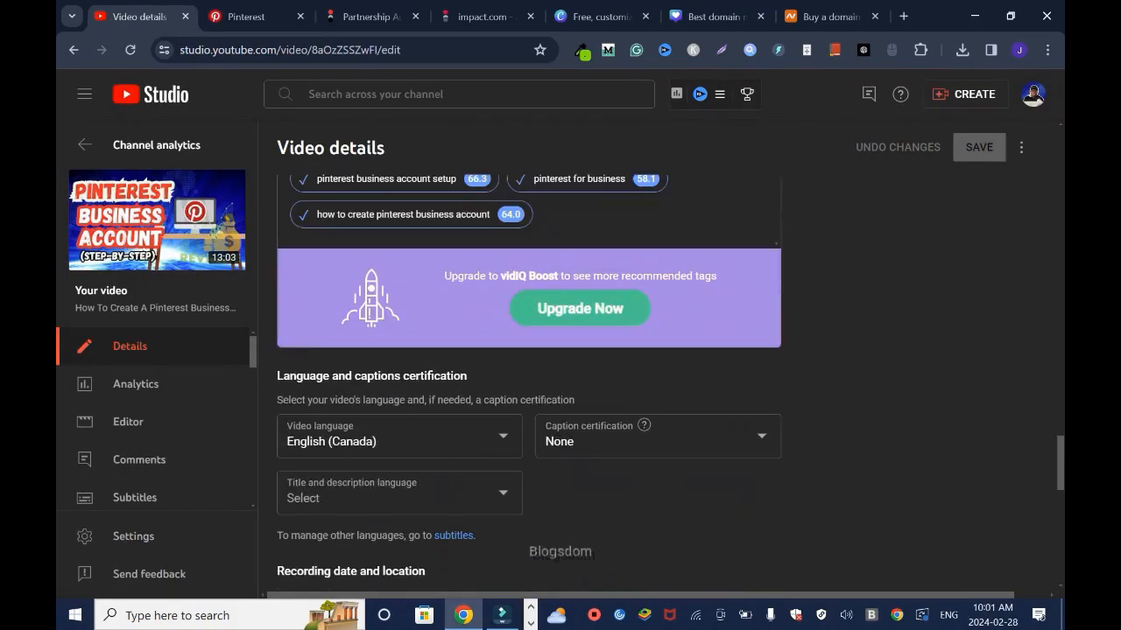
left_click_drag(357, 419, 289, 378)
right_click(385, 405)
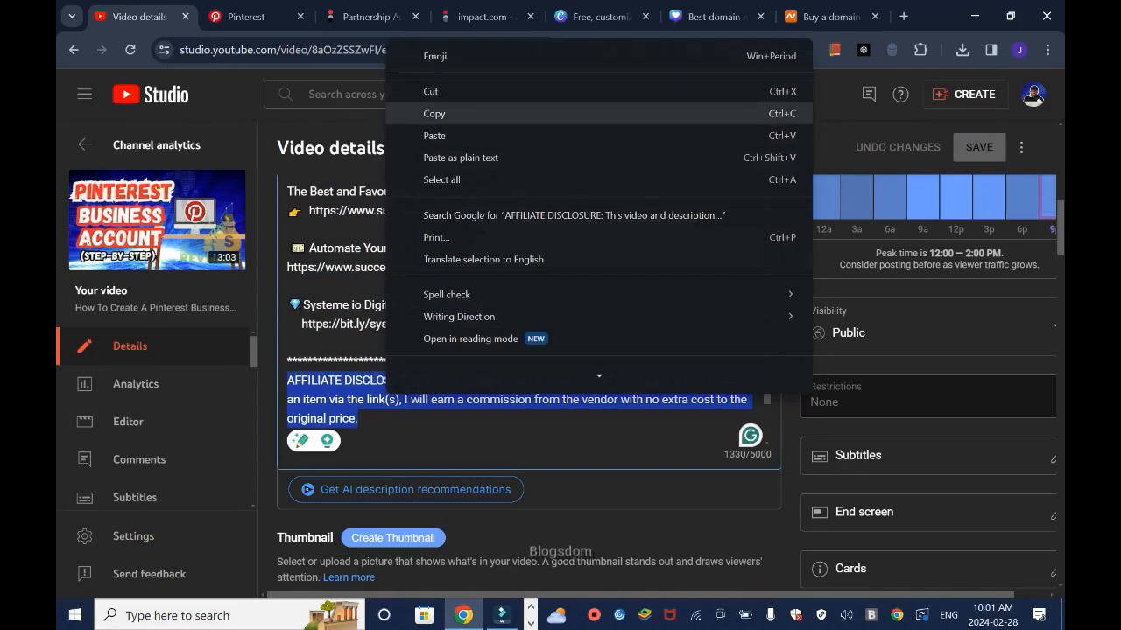
left_click(434, 113)
right_click(534, 390)
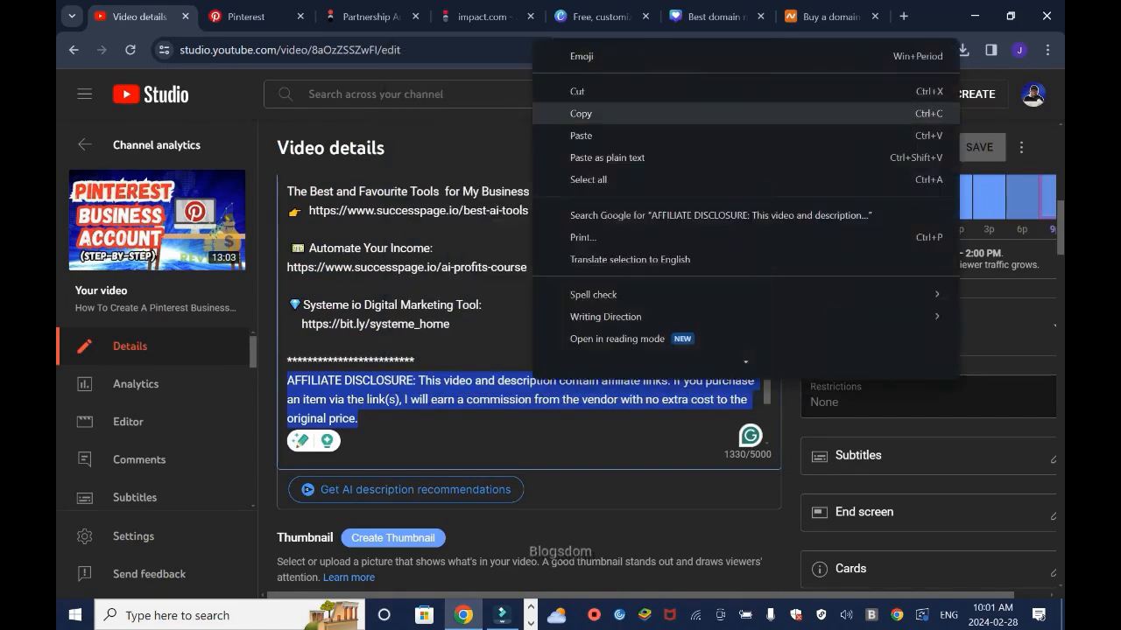
left_click(577, 113)
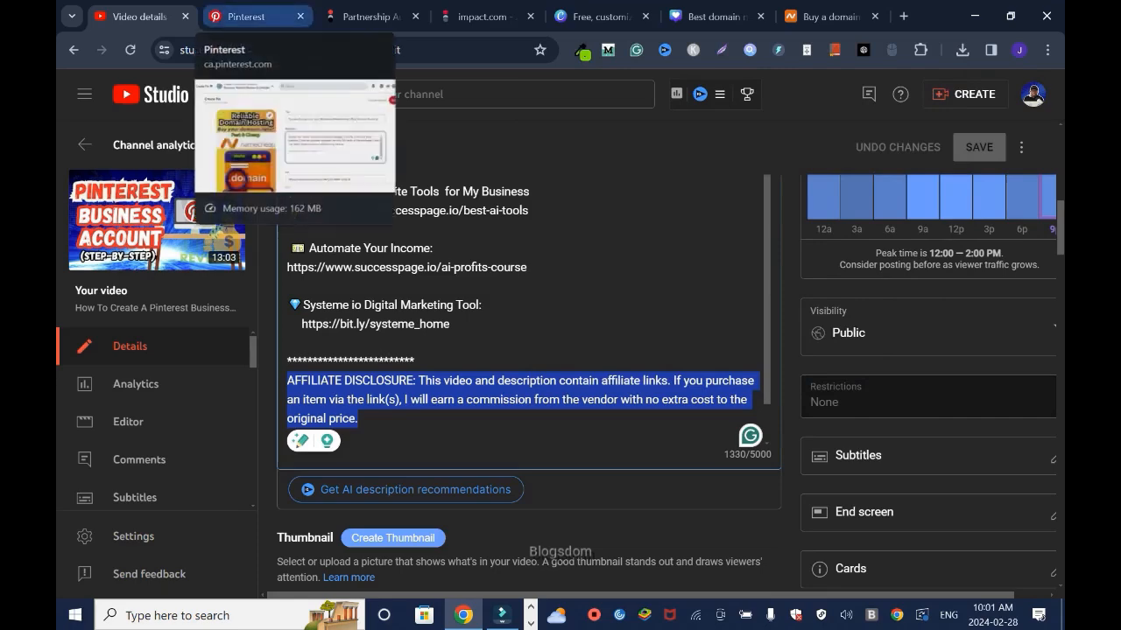
Step: Return to Pinterest and paste the affiliate disclosure below the asterisk divider in the Pin description
left_click(250, 17)
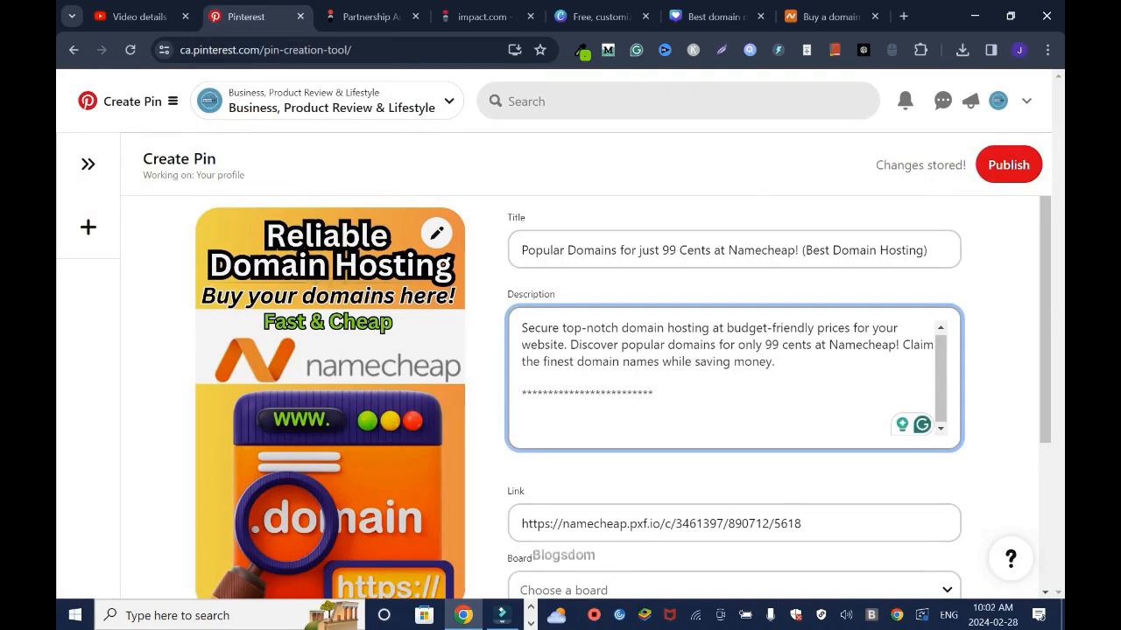
right_click(532, 445)
left_click(577, 255)
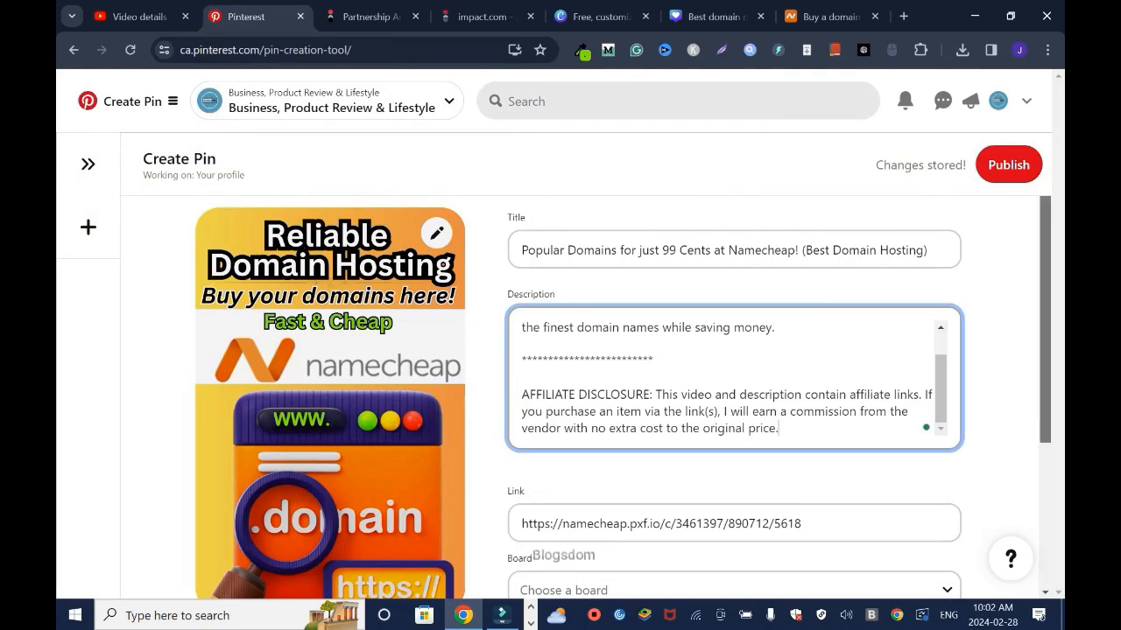
Step: Look through the existing boards and create a new board named "Domain & Web Hosting" for the Pin
scroll(560, 394, "down", 1)
scroll(560, 394, "down", 1)
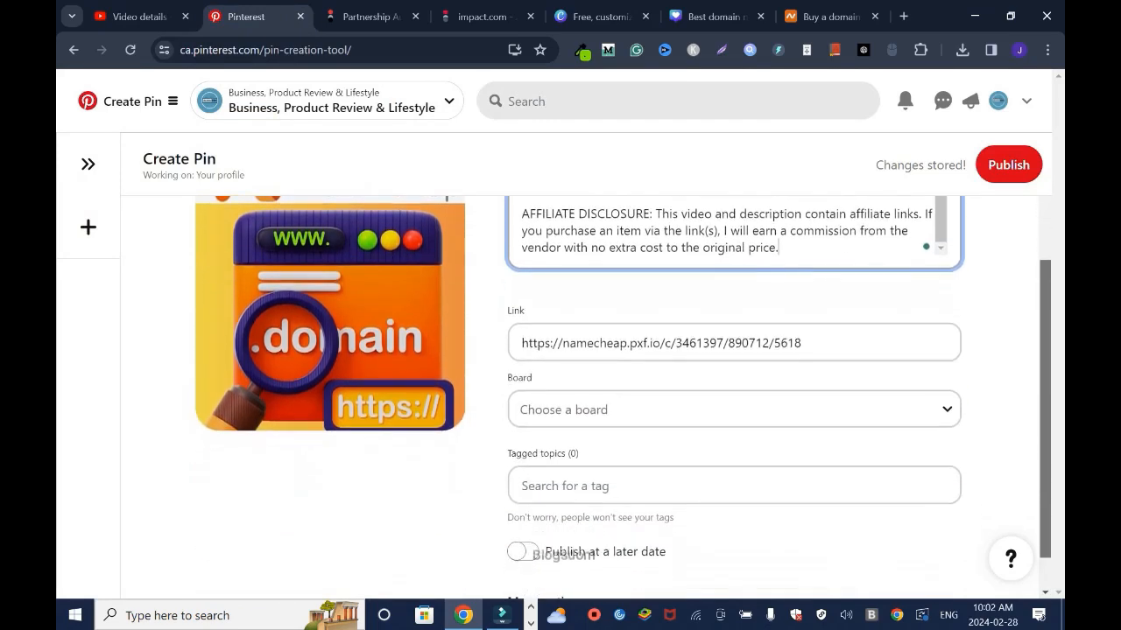
scroll(561, 394, "up", 2)
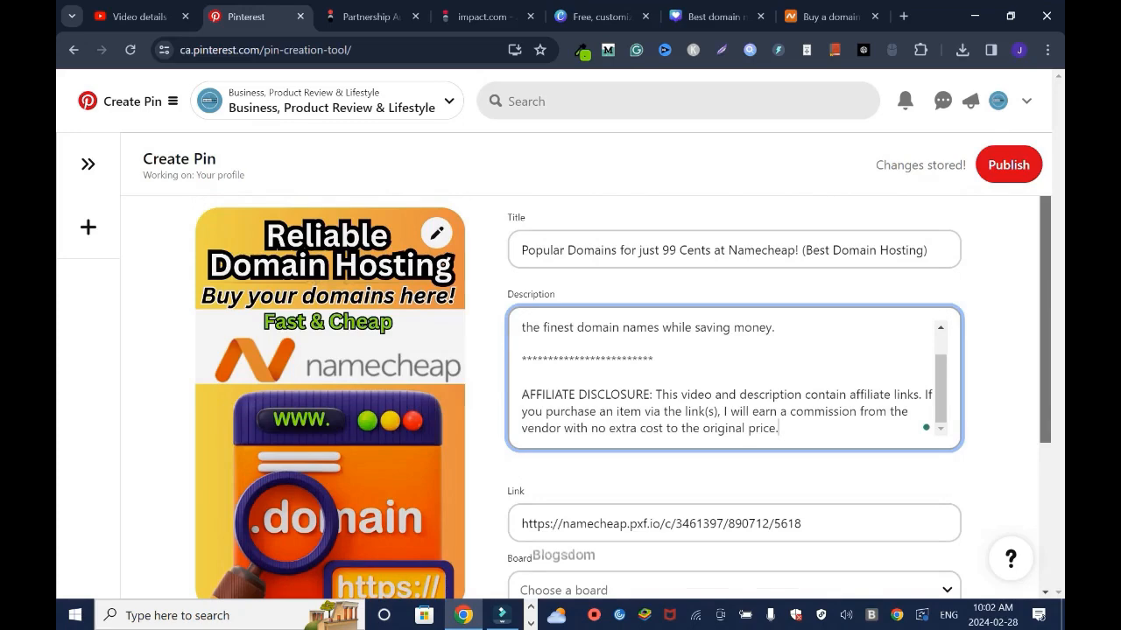
scroll(560, 394, "down", 3)
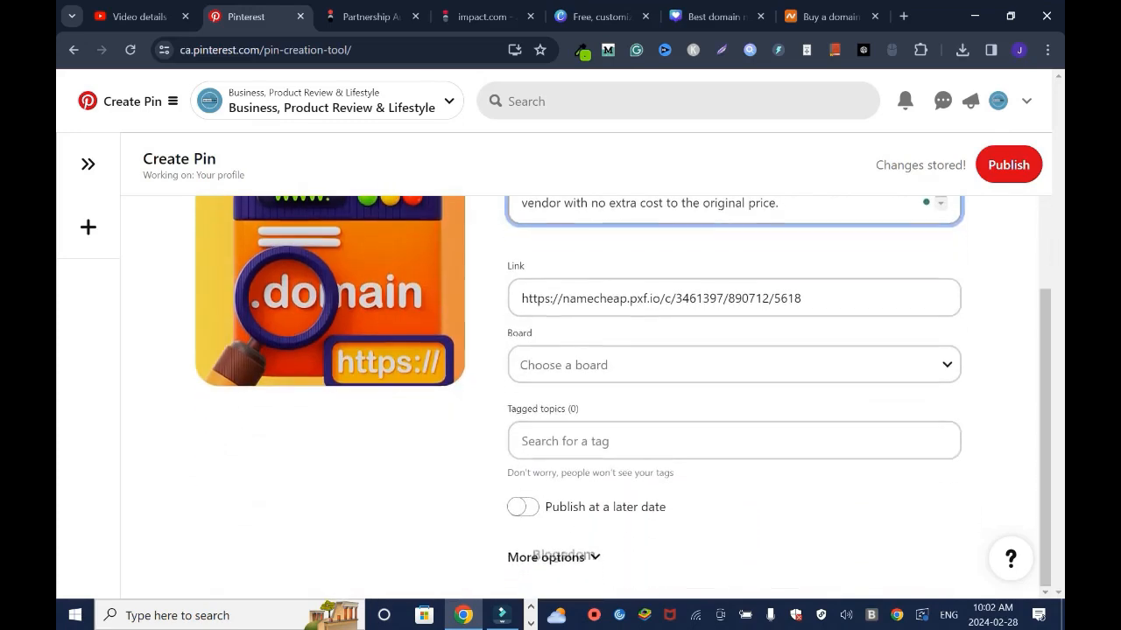
left_click_drag(1045, 394, 1045, 331)
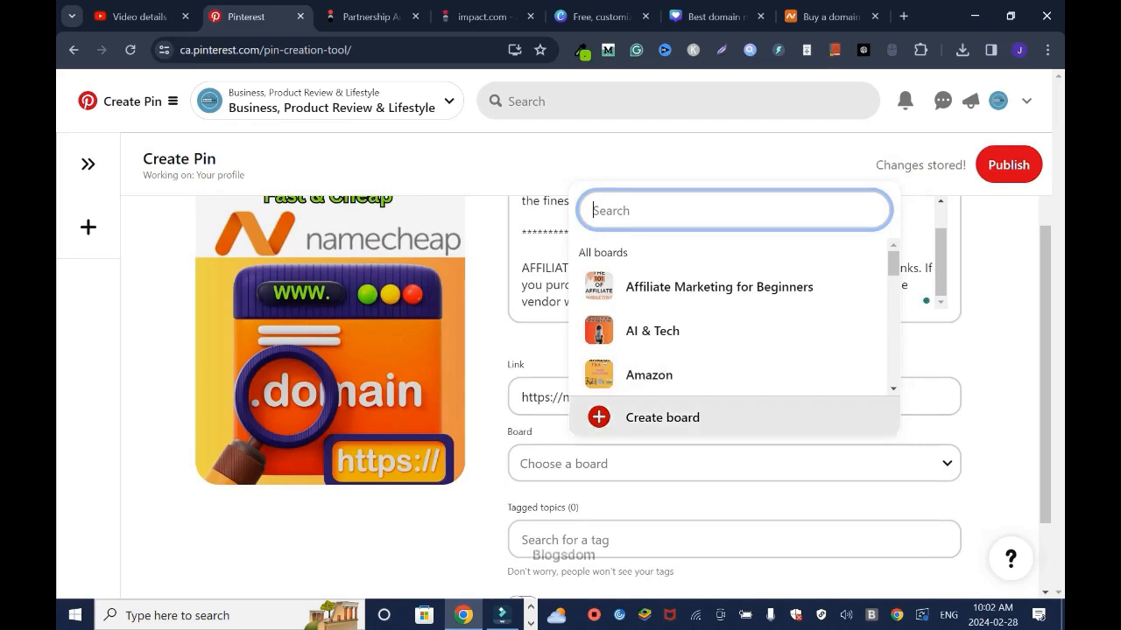
scroll(736, 333, "down", 2)
scroll(739, 317, "down", 5)
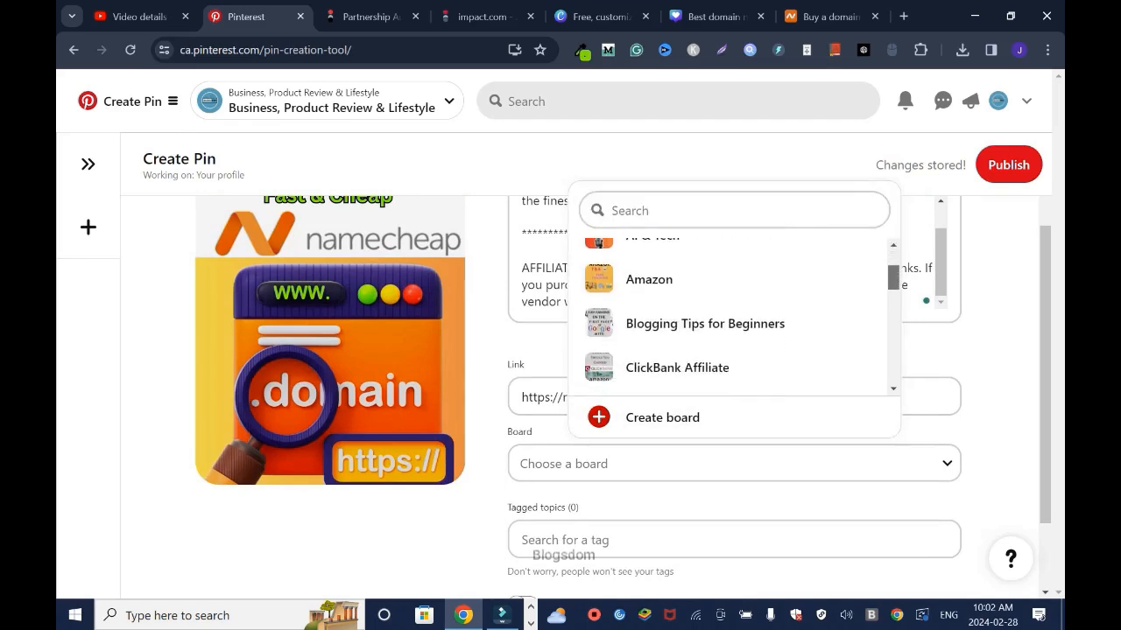
scroll(739, 316, "down", 1)
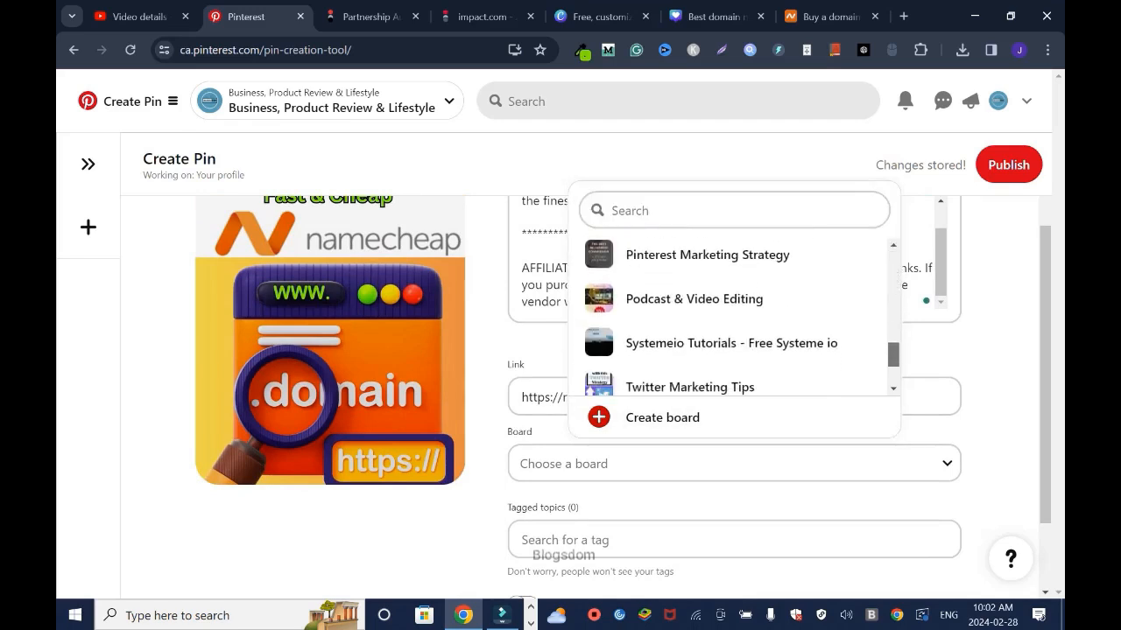
scroll(739, 316, "up", 1)
scroll(739, 317, "down", 3)
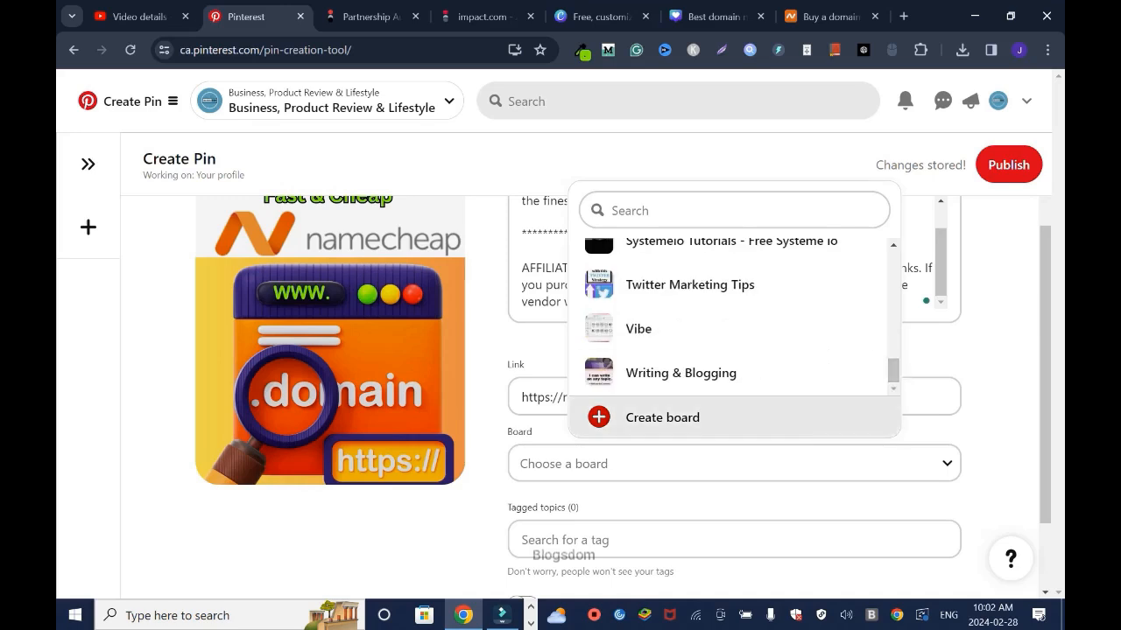
left_click(662, 418)
type("D")
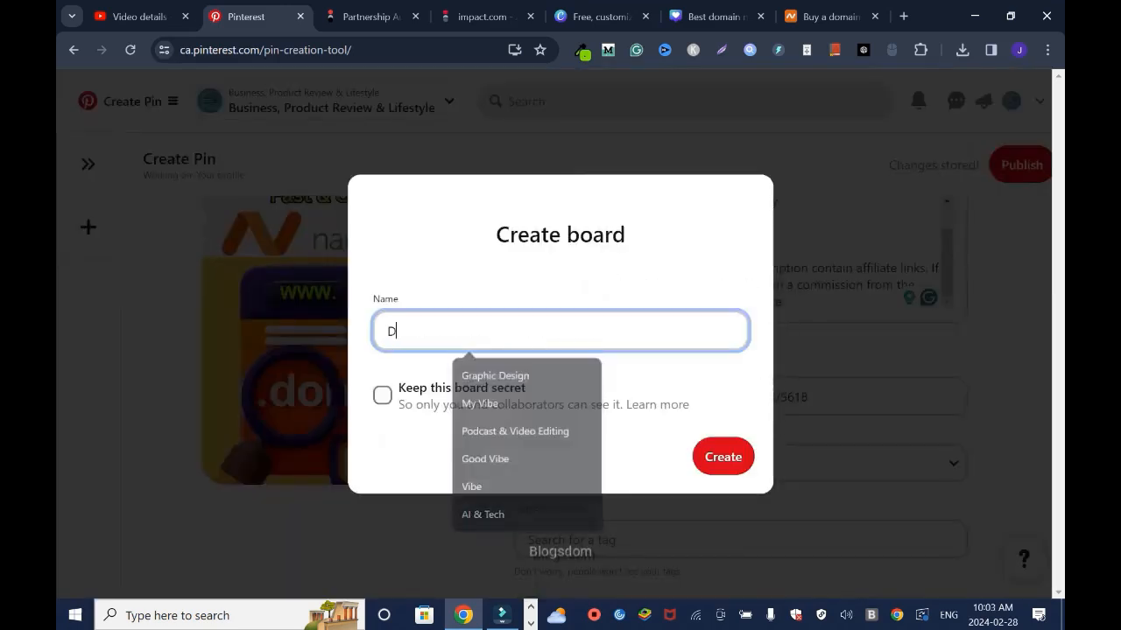
type("omain & We")
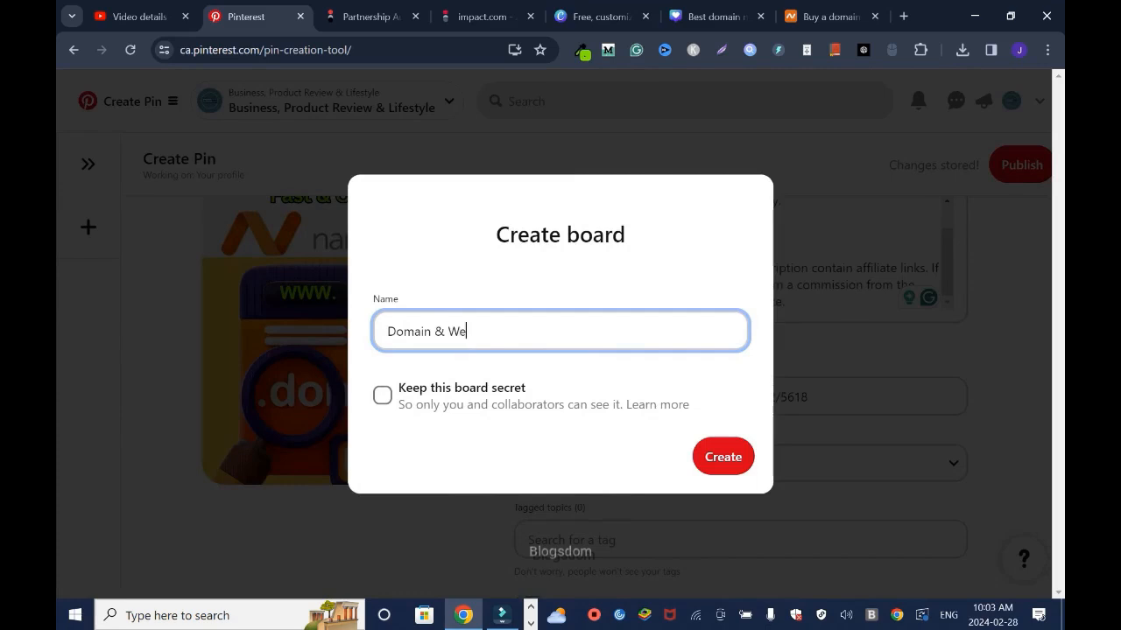
type("b Hosting")
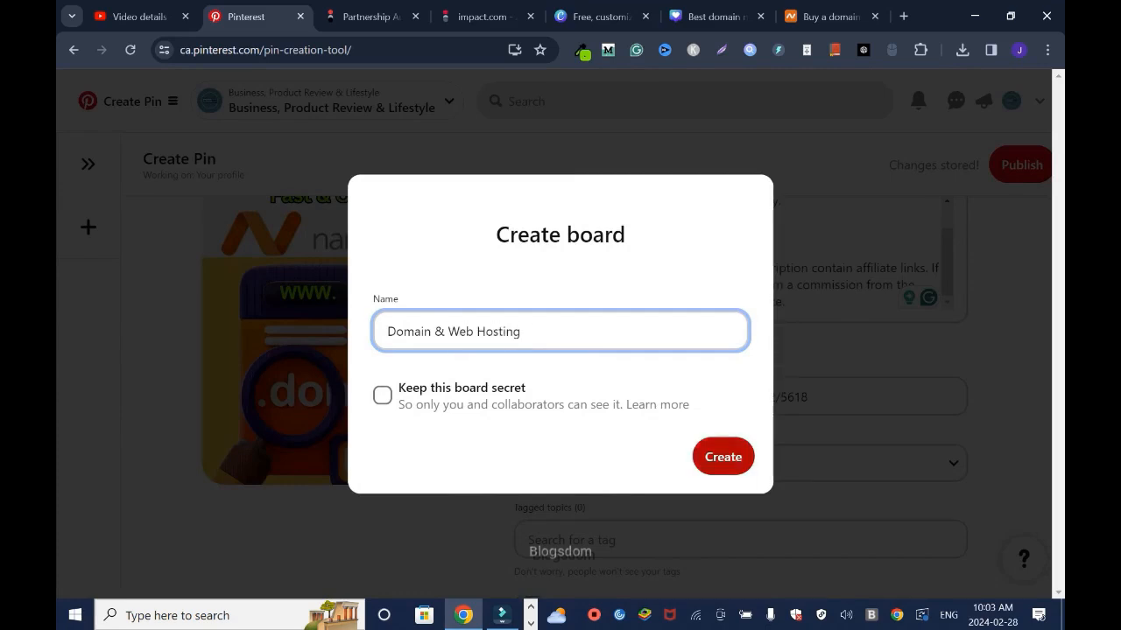
left_click(724, 457)
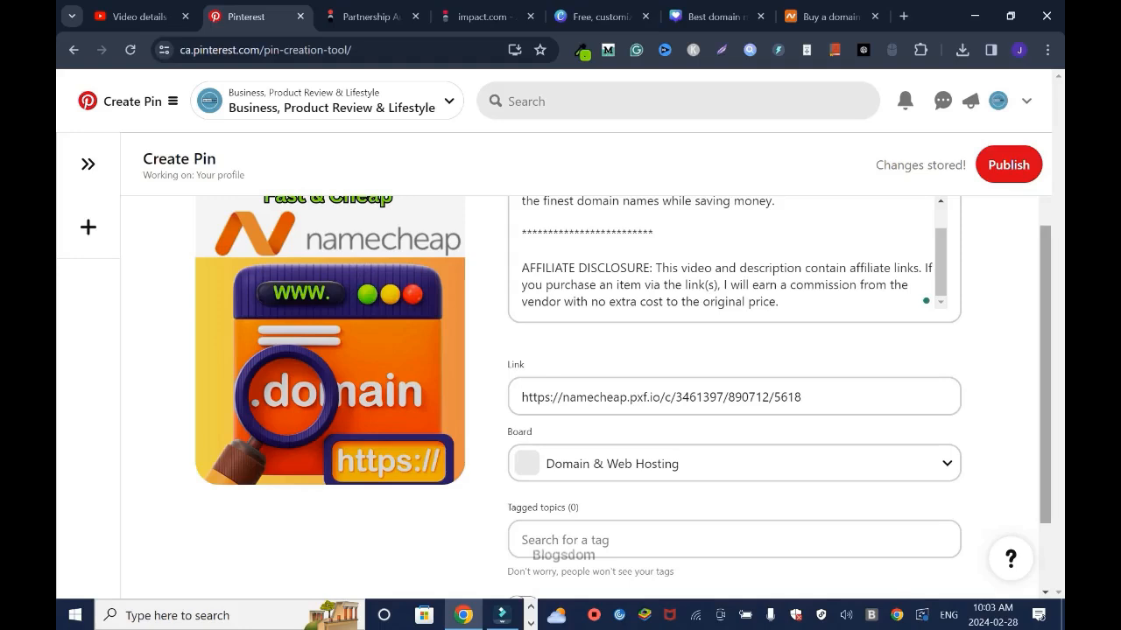
Step: Enter "#namecheap #bestdomain, #bestwebsitehosting, #bestdomainhosting" as the Pin's tagged topics
scroll(560, 394, "down", 1)
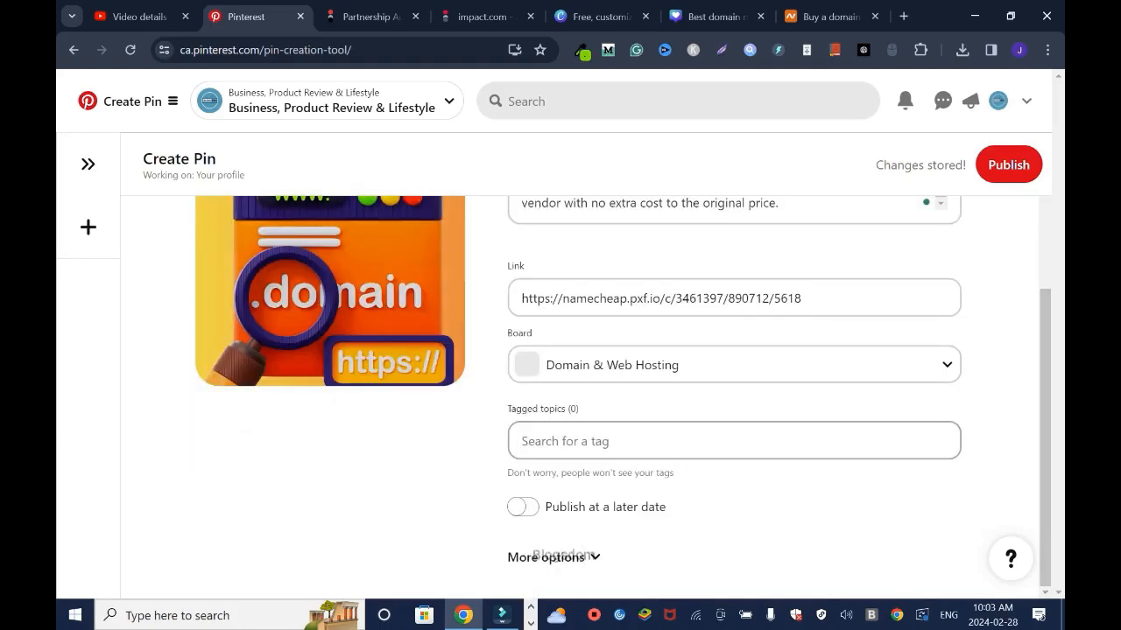
left_click(734, 441)
type("namecheap, bestdomain")
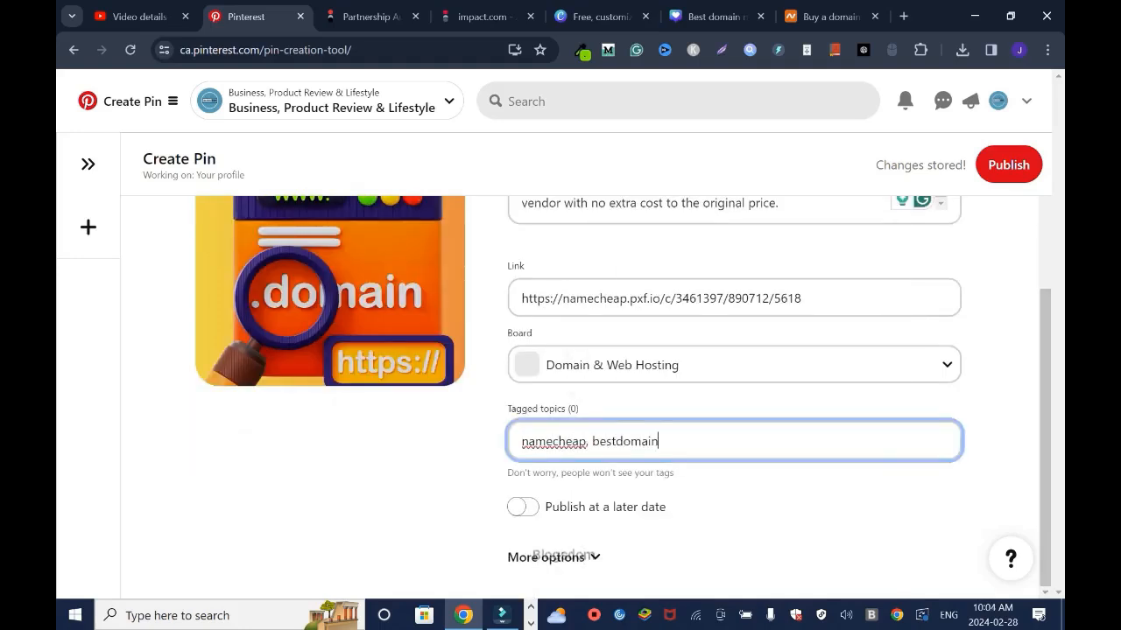
key("ctrl+a")
key("ctrl+v")
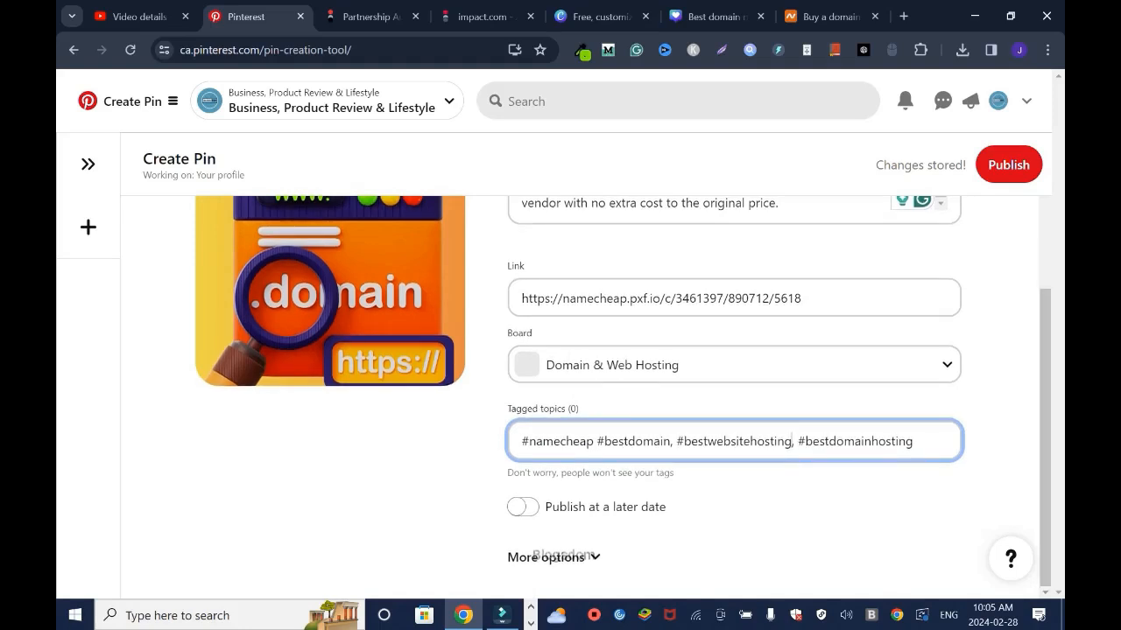
left_click(522, 507)
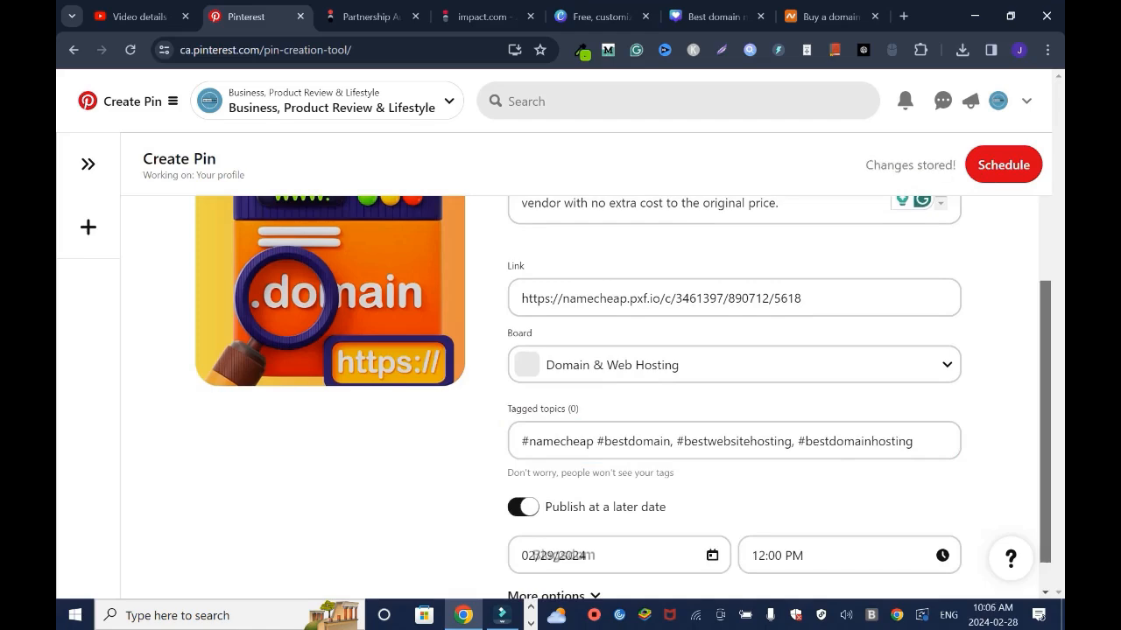
left_click_drag(1045, 473, 1044, 499)
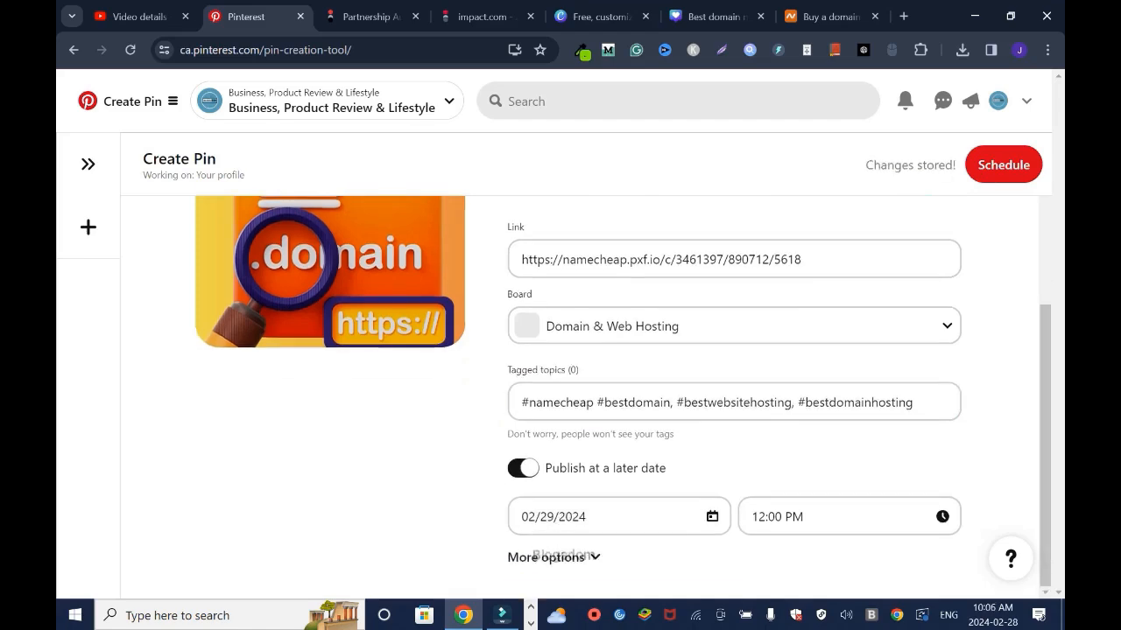
left_click(522, 468)
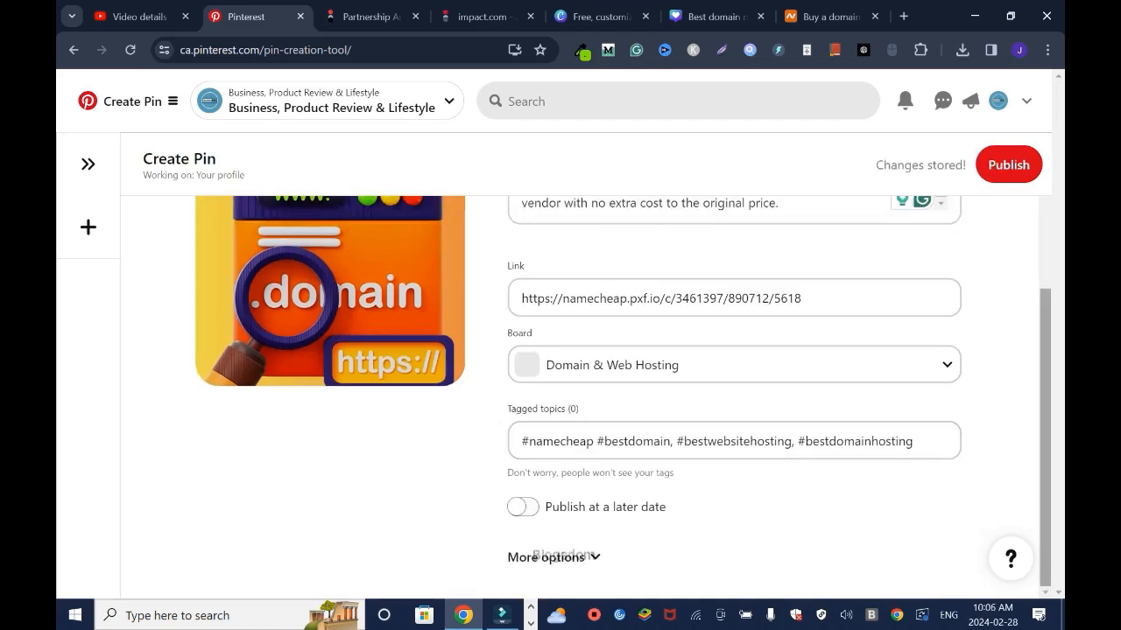
Step: Publish the Pin immediately and open the published Pin's page
left_click_drag(1044, 464, 1045, 320)
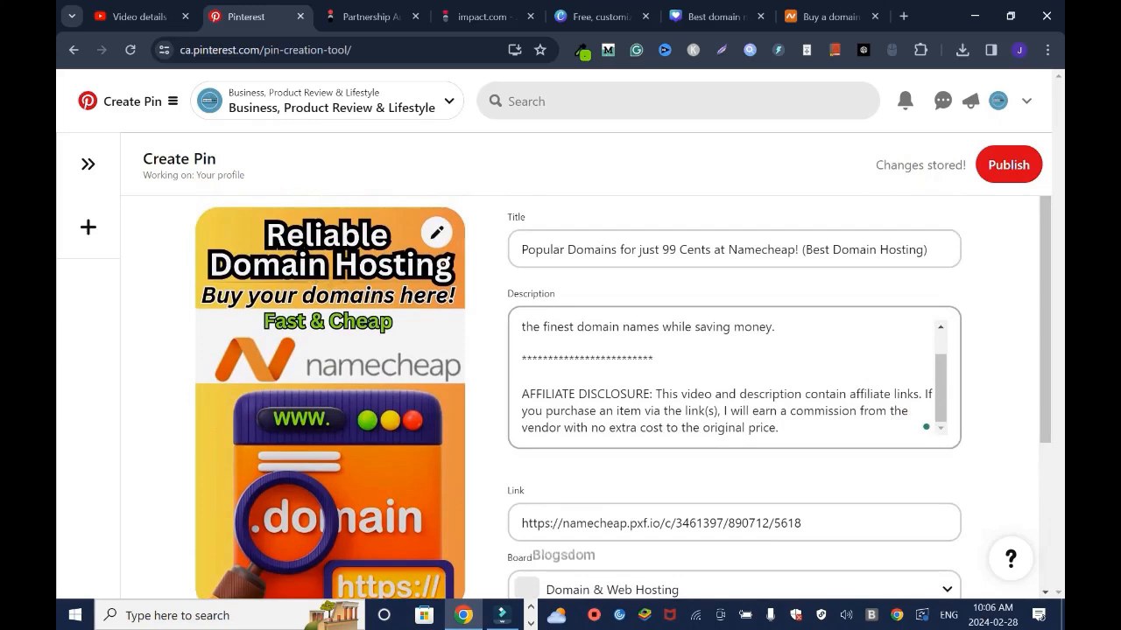
left_click(1009, 165)
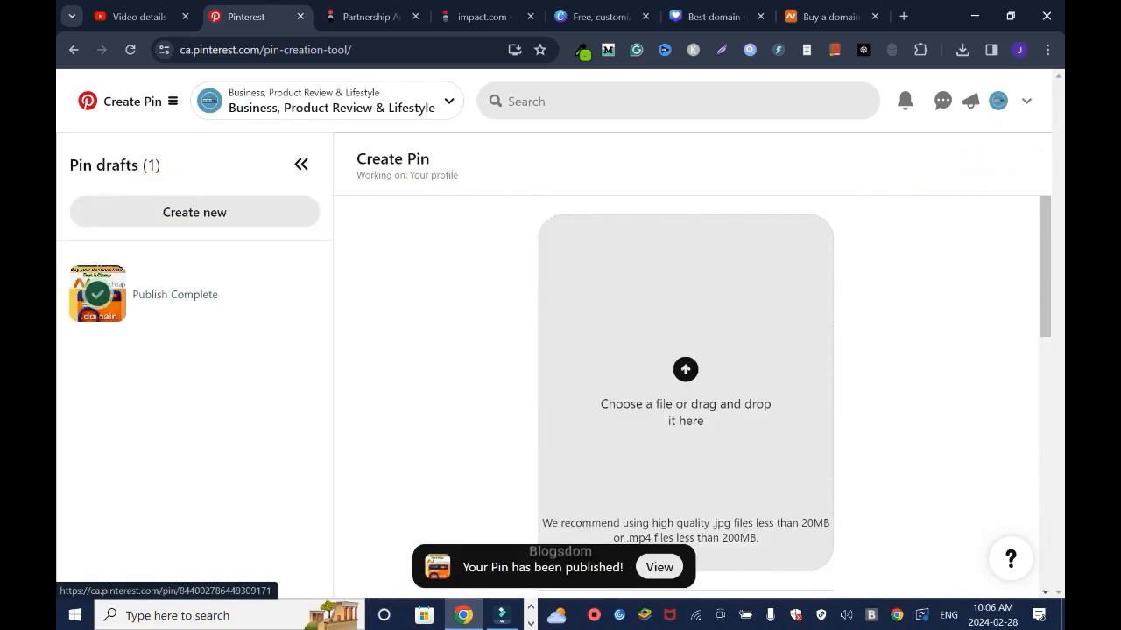
left_click(659, 567)
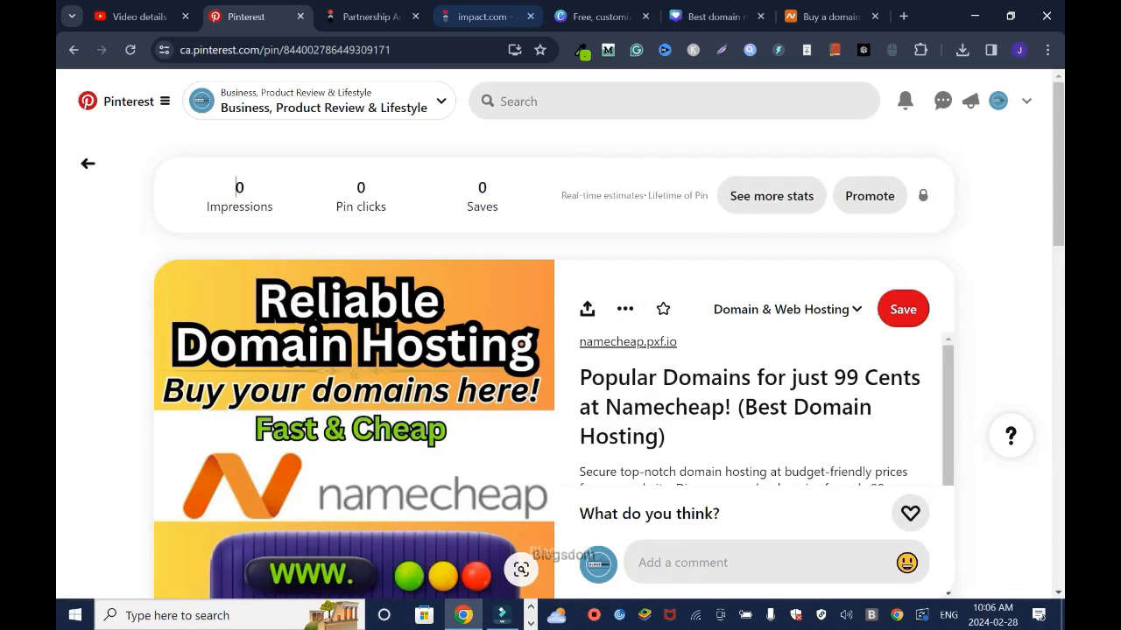
Step: Expand the published Pin's full description and review it with the affiliate disclosure, link and title
left_click(481, 16)
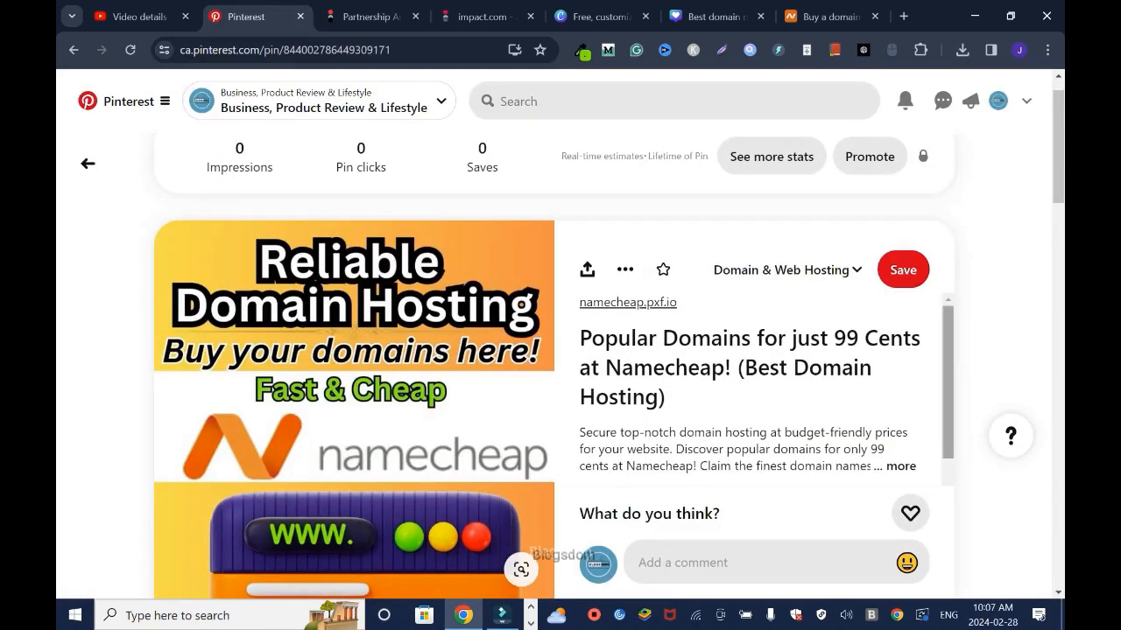
scroll(760, 390, "down", 2)
scroll(760, 390, "up", 1)
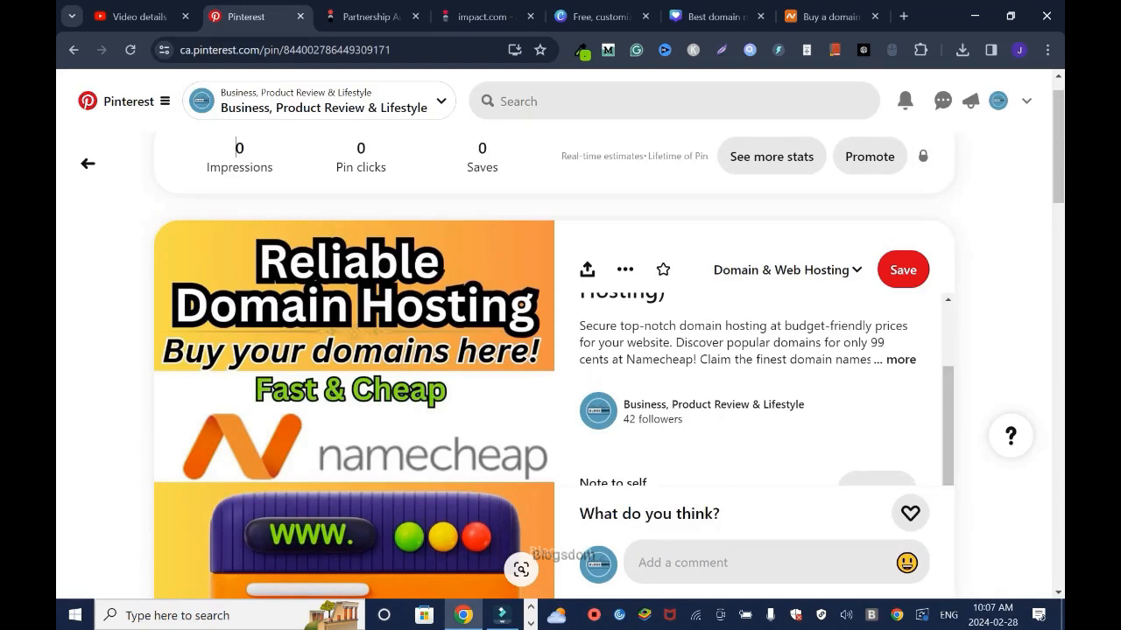
left_click(911, 359)
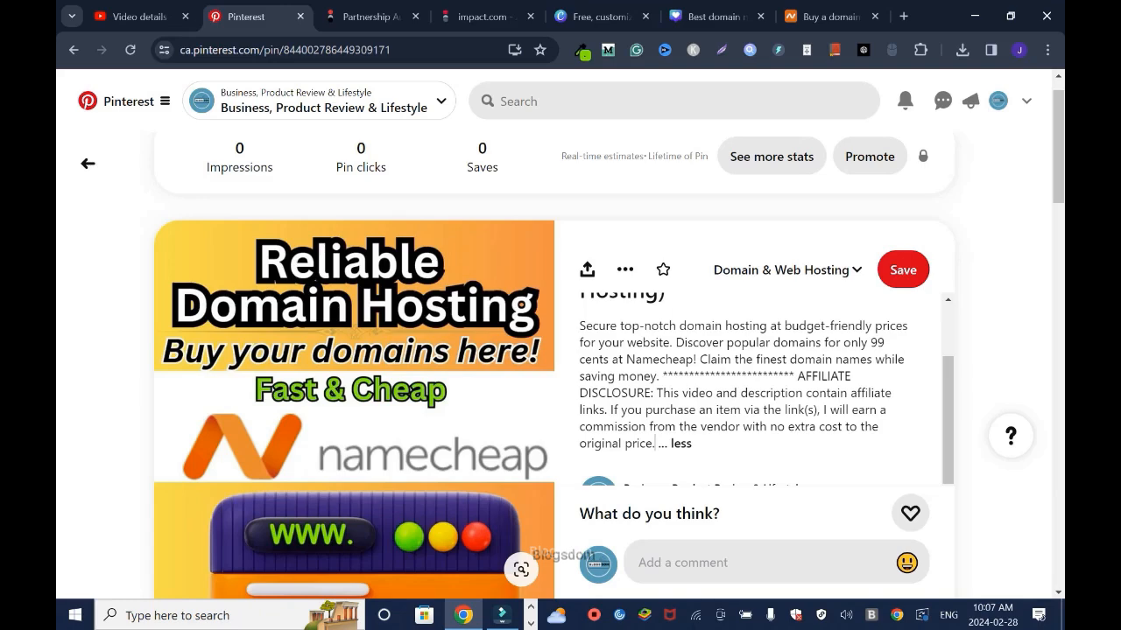
scroll(655, 443, "up", 2)
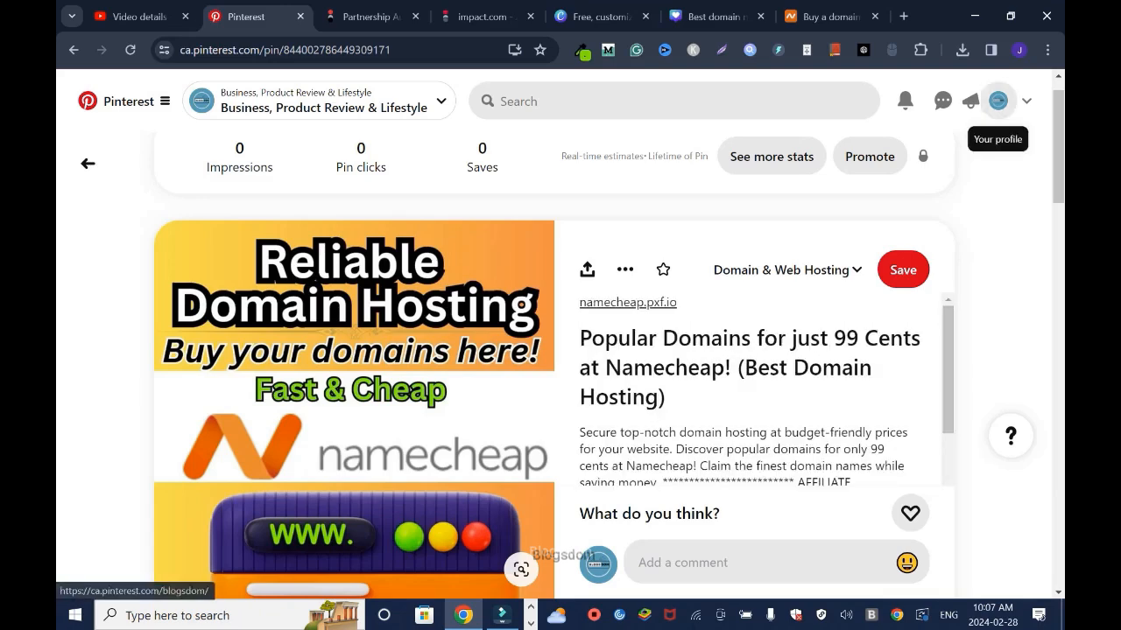
Step: Open the Pinterest profile's created Pins, check the Namecheap tracking link on impact.com, and return to the profile
left_click(999, 101)
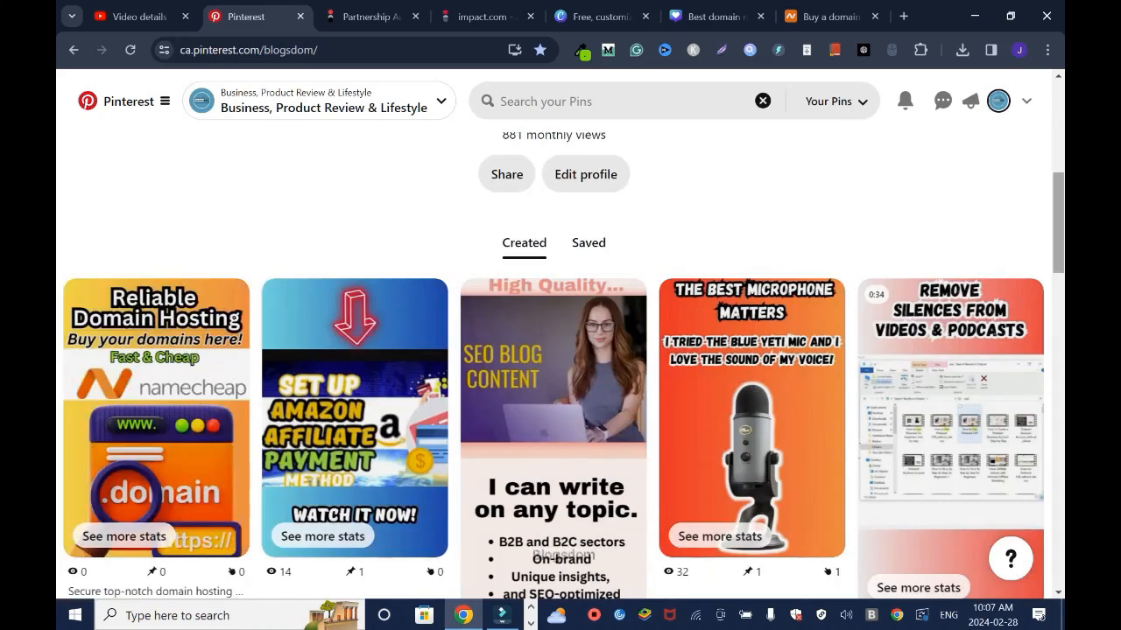
left_click(482, 16)
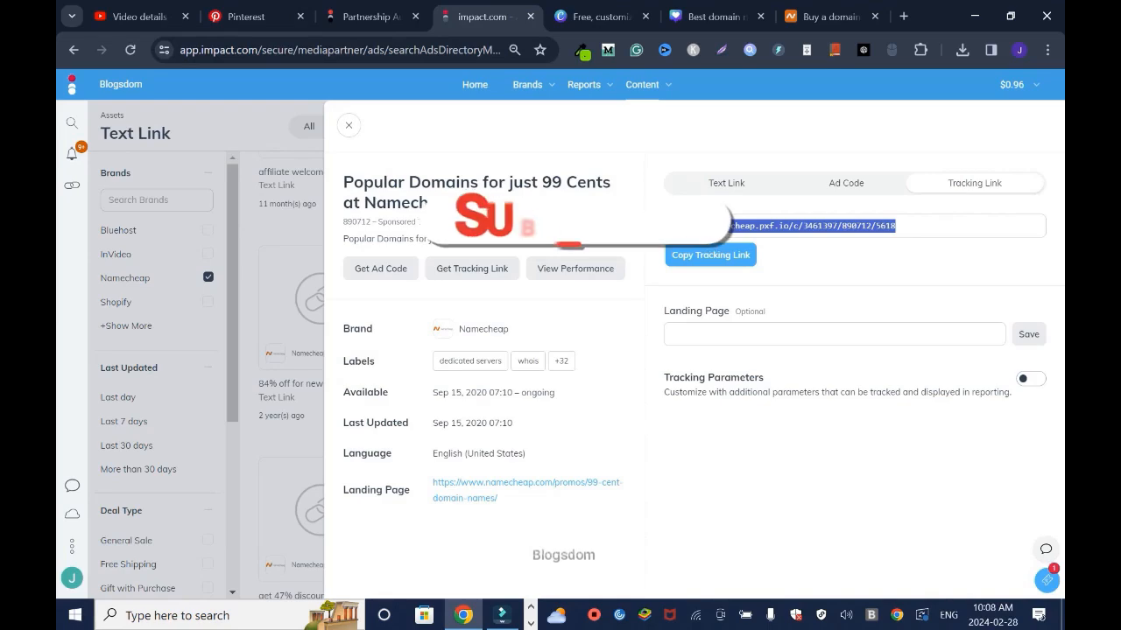
left_click(248, 16)
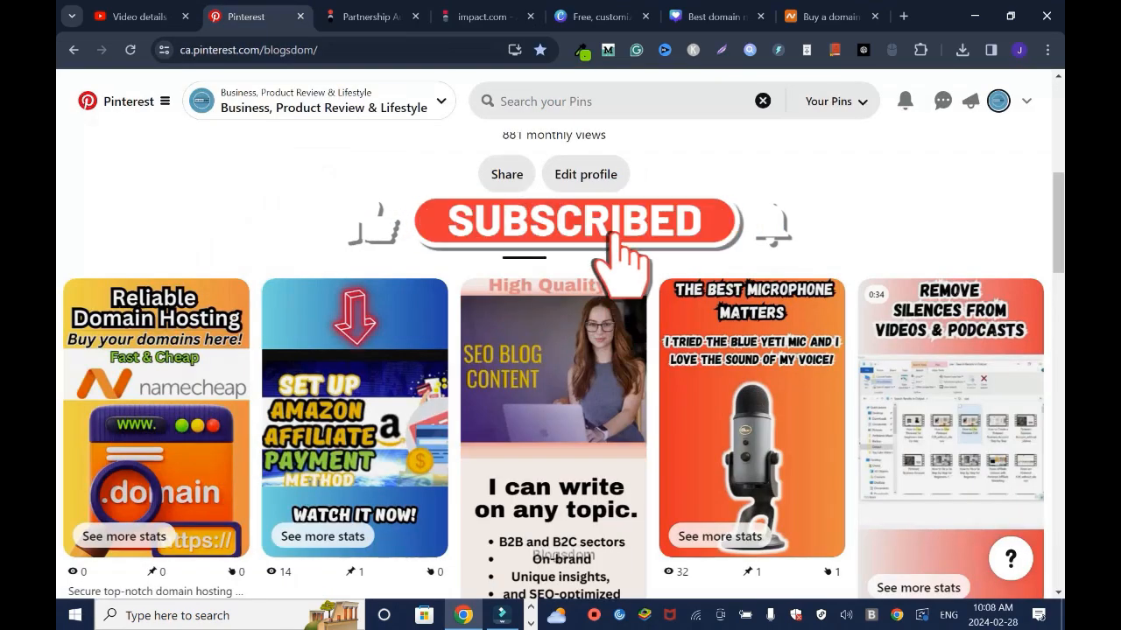